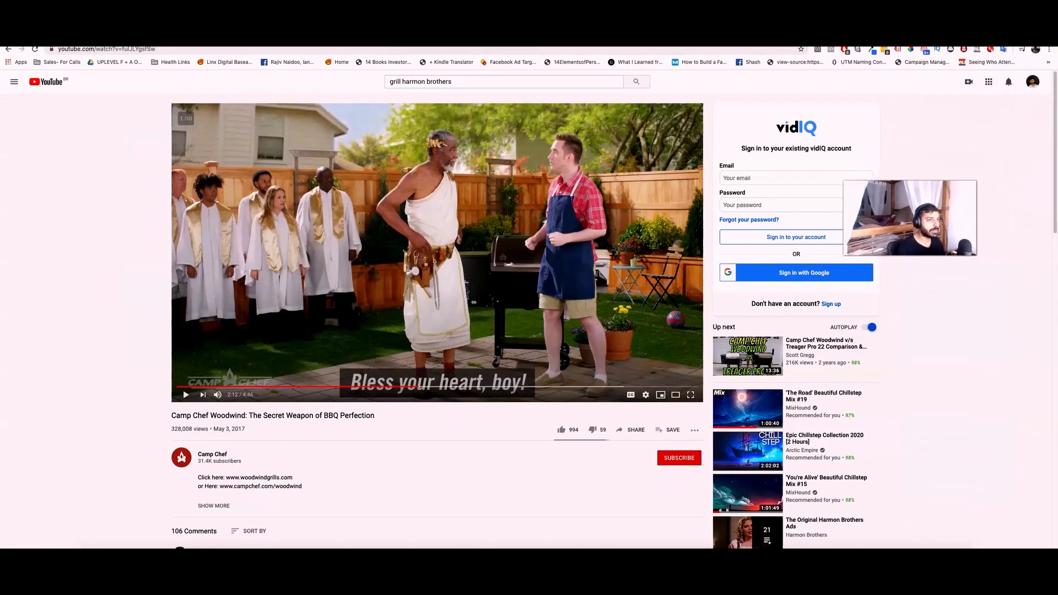
Step: Open YouTube's dialog for uploading a new video
{"action": "left_click", "coordinate": [968, 83]}
{"action": "left_click", "coordinate": [999, 101]}
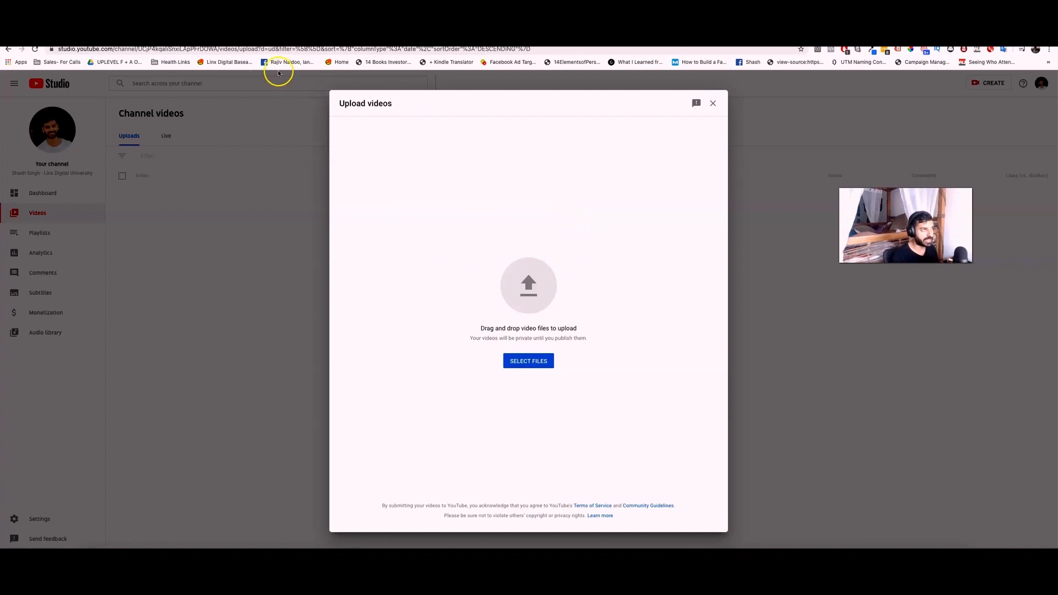
Step: Switch to the Google Slides presentation and start presenting from the "When to Shoot a Professional Ad" slide
{"action": "left_click", "coordinate": [251, 40]}
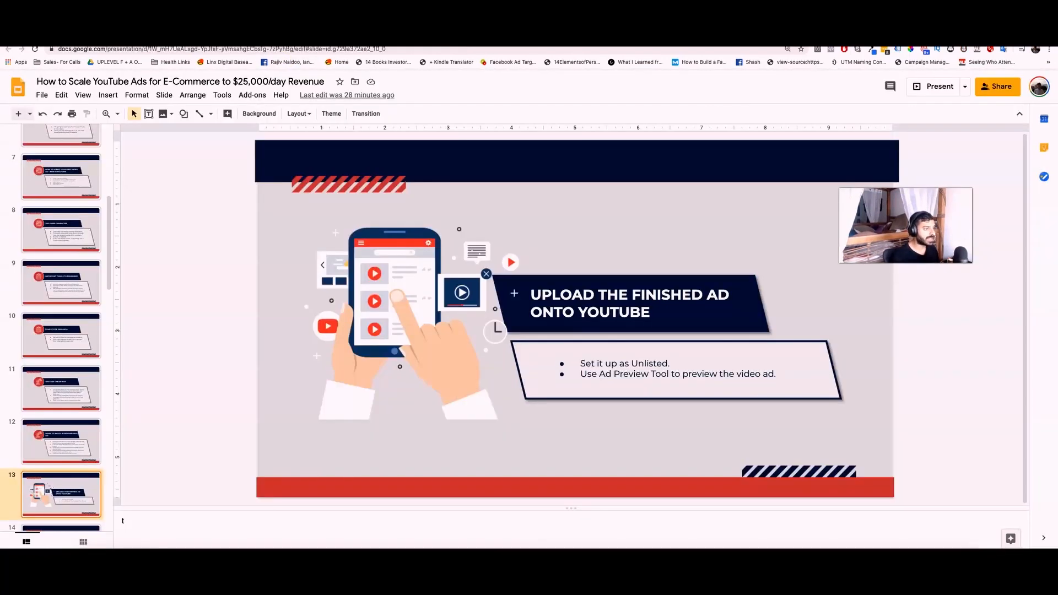
{"action": "key", "text": "Up"}
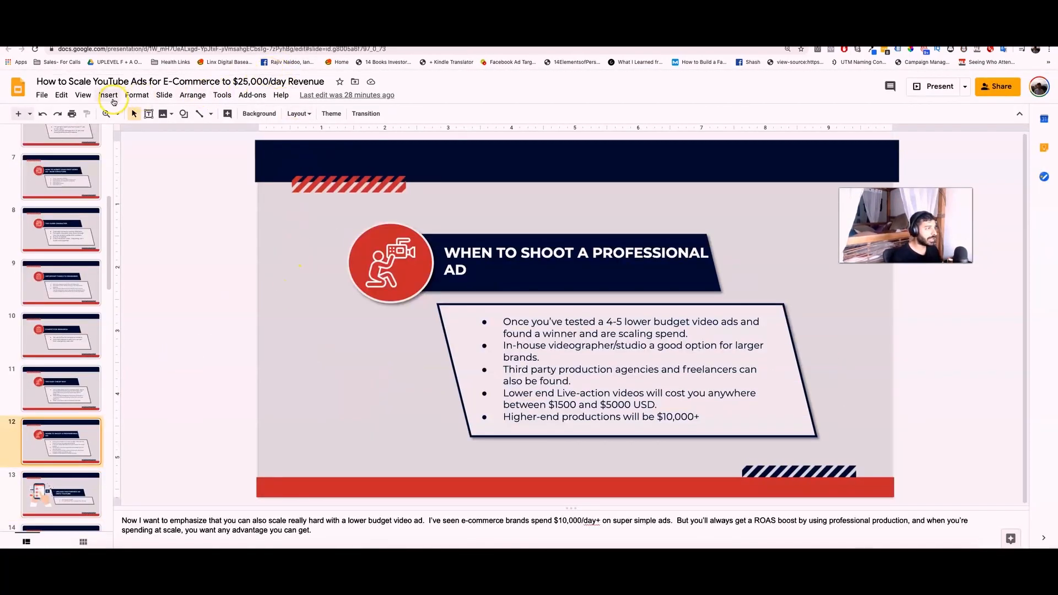
{"action": "left_click", "coordinate": [83, 95]}
{"action": "left_click", "coordinate": [104, 110]}
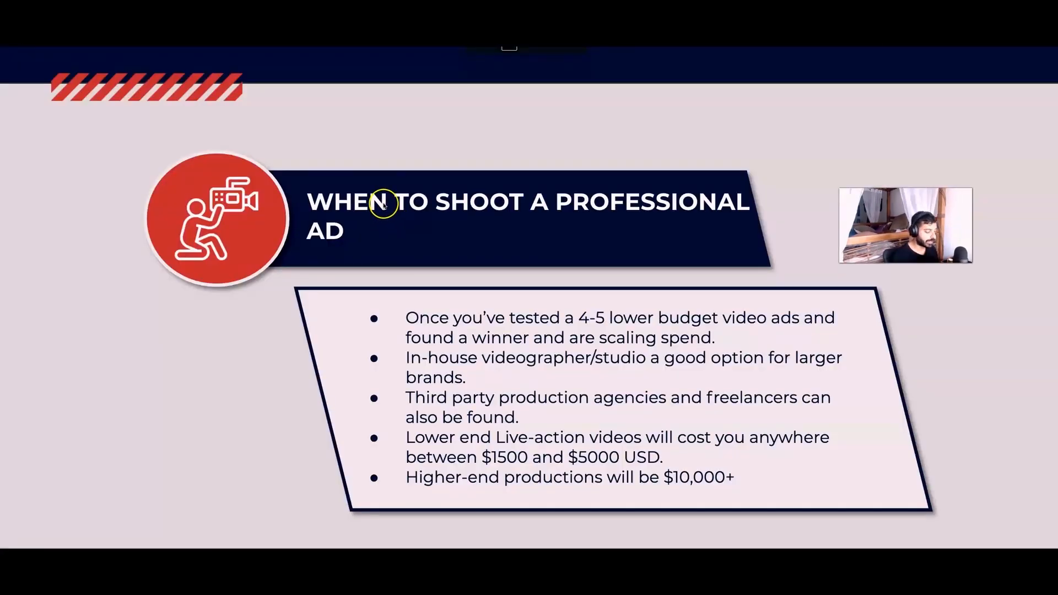
Step: Go through the presentation past "Upload the Finished Ad onto YouTube" to "Setup Tracking" and leave the slideshow
{"action": "key", "text": "Left"}
{"action": "key", "text": "Right"}
{"action": "key", "text": "Left"}
{"action": "key", "text": "Right"}
{"action": "left_click", "coordinate": [530, 256]}
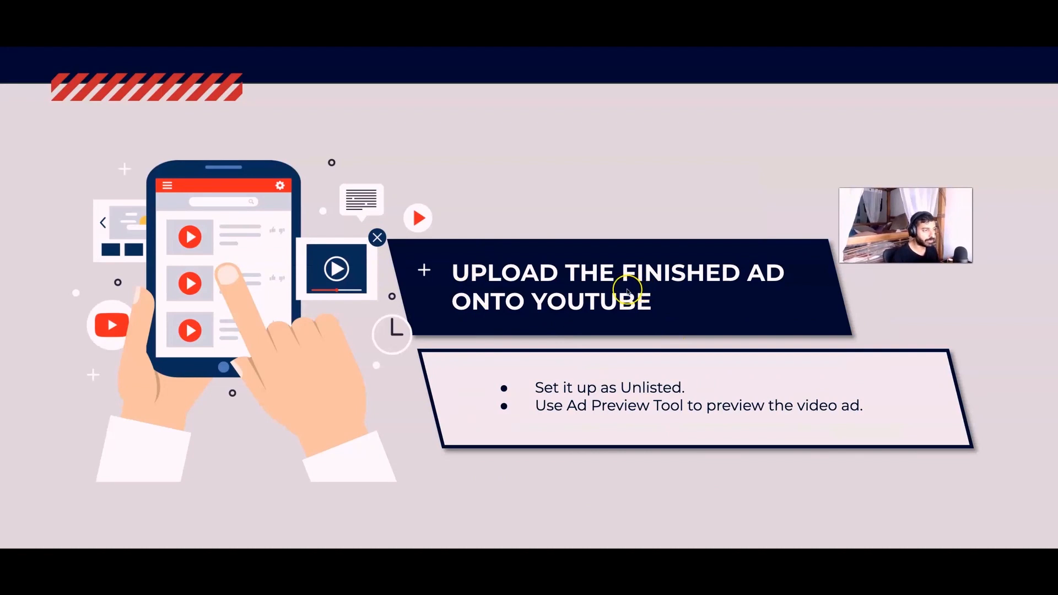
{"action": "key", "text": "Right"}
{"action": "key", "text": "Right"}
{"action": "key", "text": "Left"}
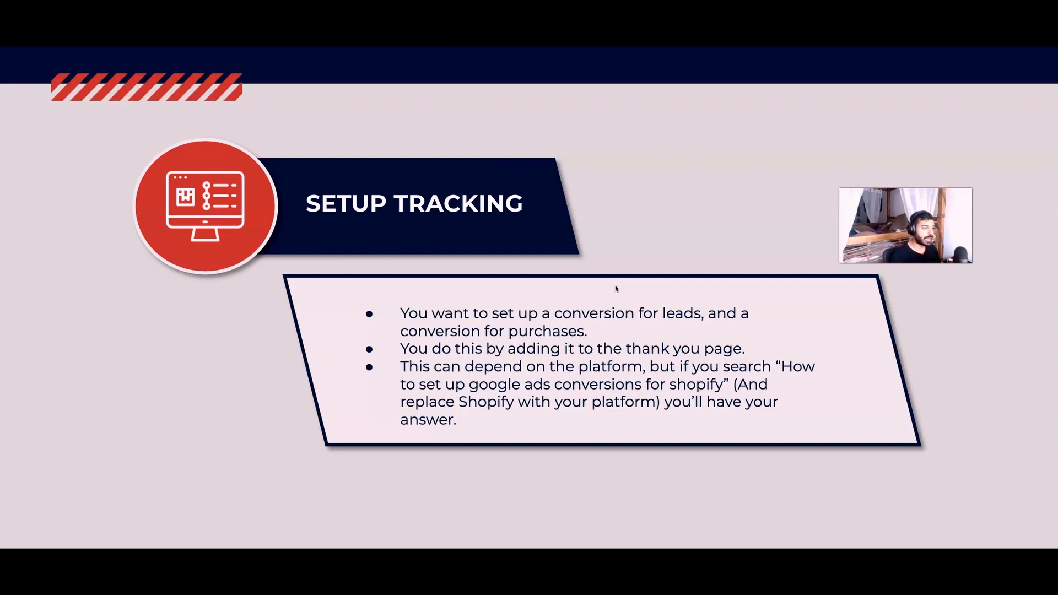
{"action": "key", "text": "Escape"}
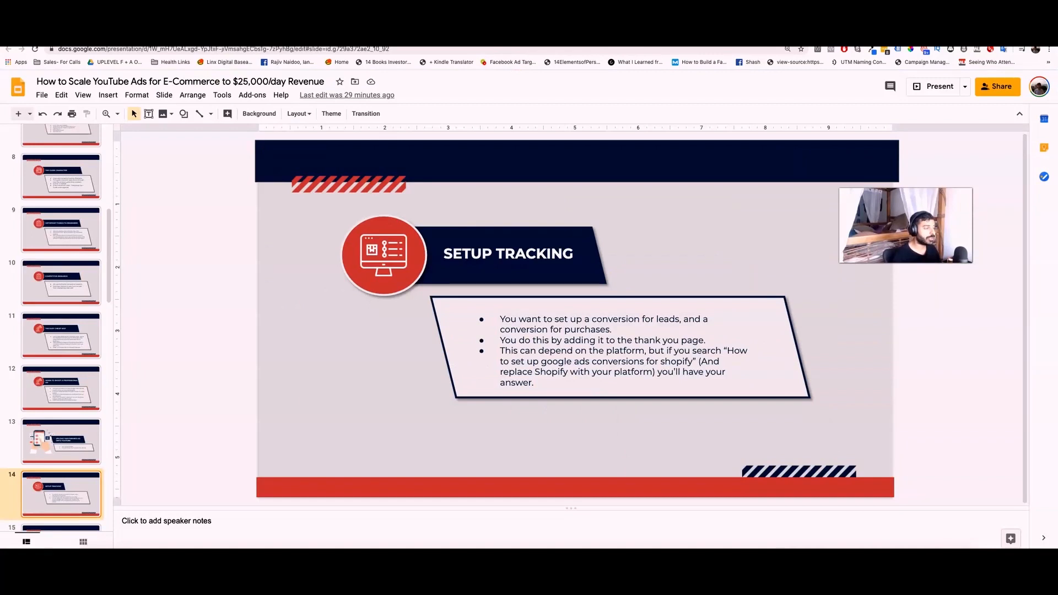
Step: Switch to Google Ads, open the account's conversion actions and look through the whole list
{"action": "left_click", "coordinate": [421, 39]}
{"action": "left_click", "coordinate": [20, 83]}
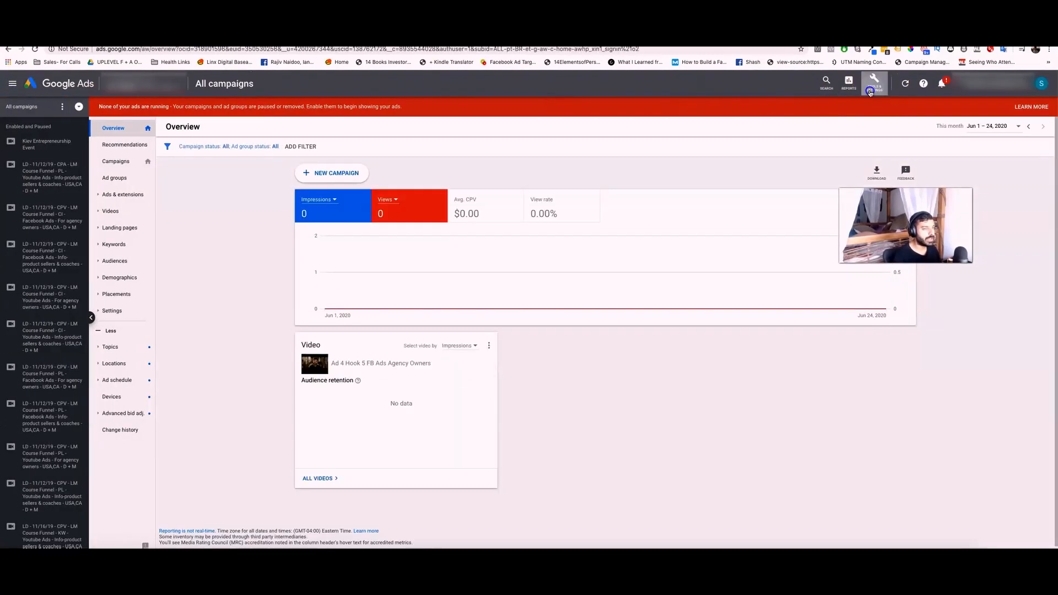
{"action": "left_click", "coordinate": [875, 82]}
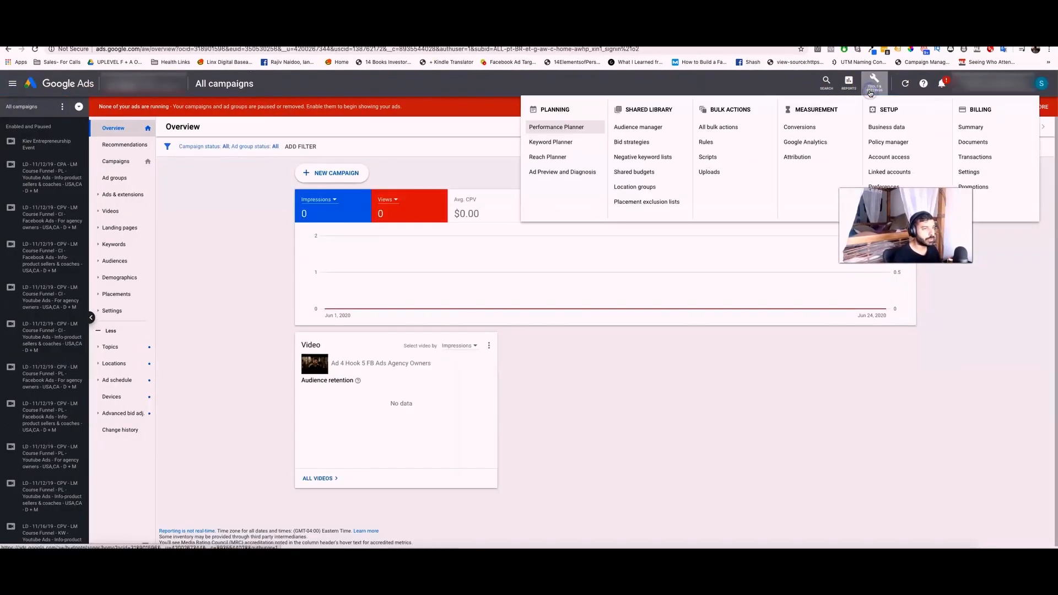
{"action": "left_click", "coordinate": [812, 128]}
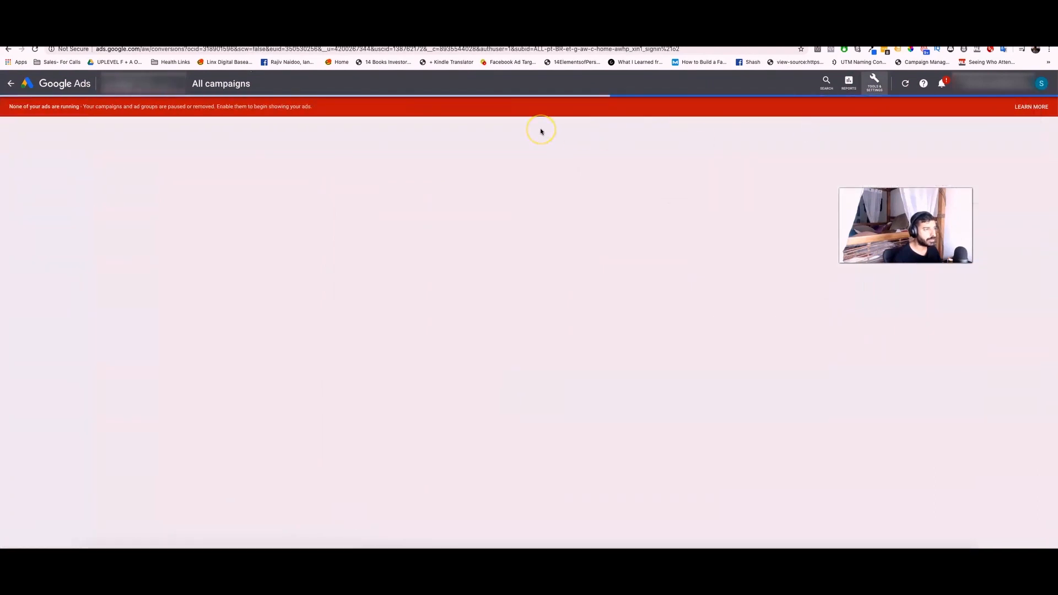
{"action": "scroll", "coordinate": [216, 309], "scroll_direction": "down", "scroll_amount": 3}
{"action": "scroll", "coordinate": [275, 322], "scroll_direction": "up", "scroll_amount": 3}
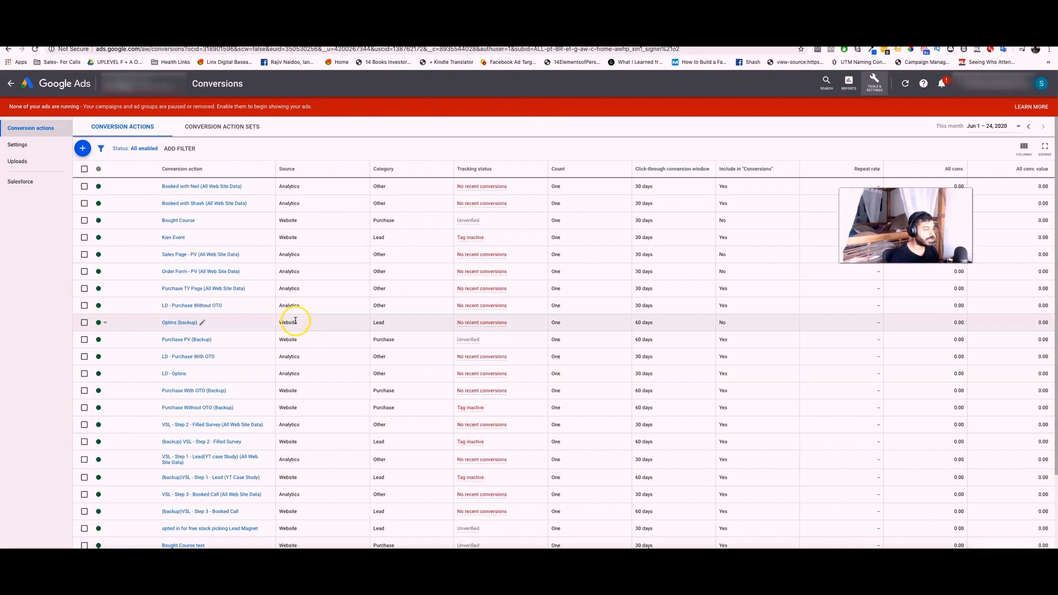
{"action": "scroll", "coordinate": [291, 338], "scroll_direction": "down", "scroll_amount": 3}
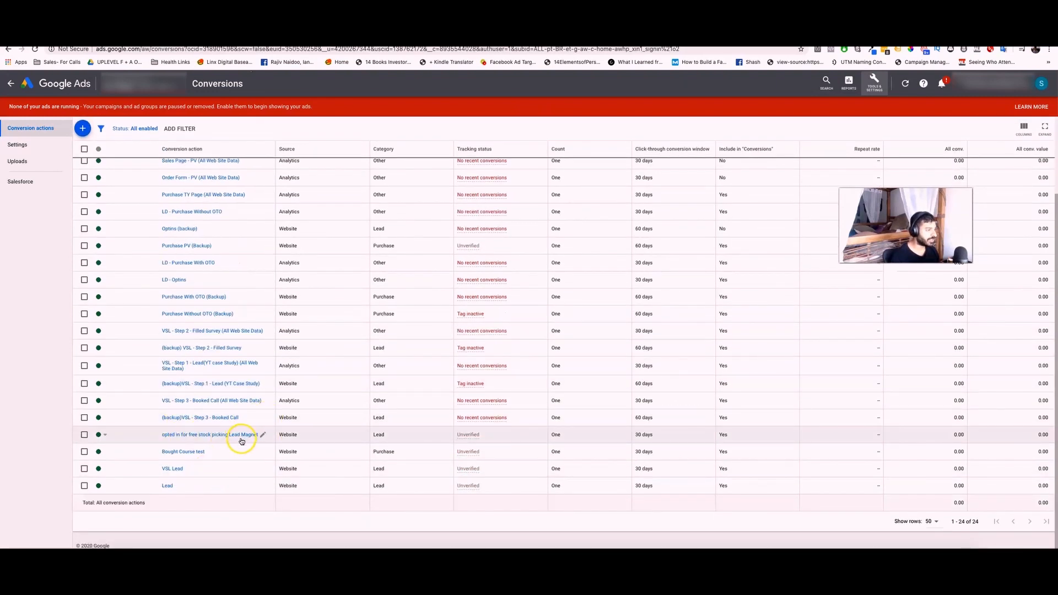
{"action": "scroll", "coordinate": [241, 441], "scroll_direction": "up", "scroll_amount": 1}
{"action": "scroll", "coordinate": [242, 436], "scroll_direction": "up", "scroll_amount": 5}
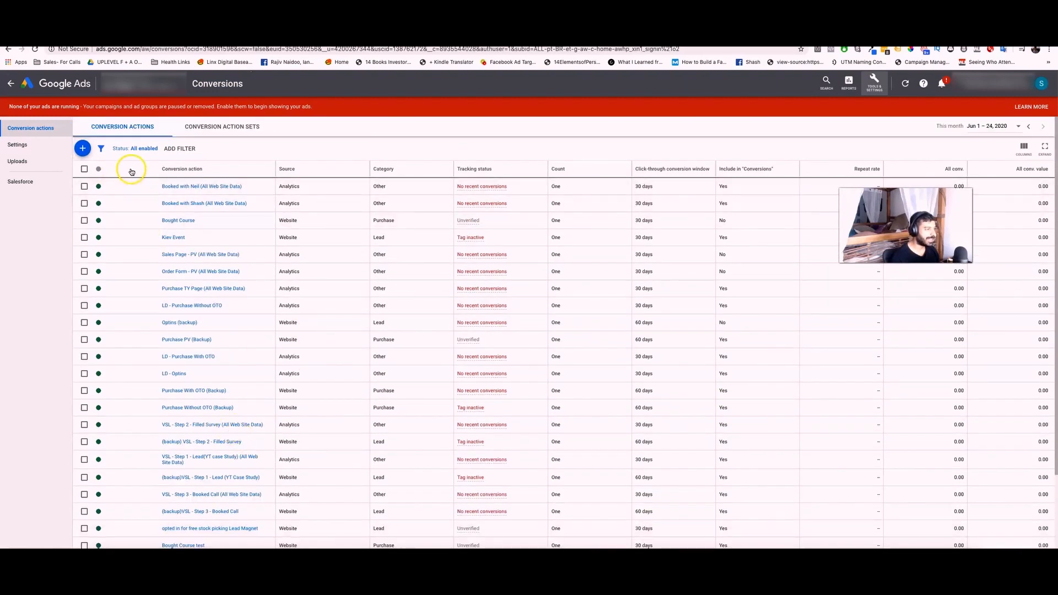
Step: Start a new website conversion action and set its category to Purchase
{"action": "left_click", "coordinate": [83, 149]}
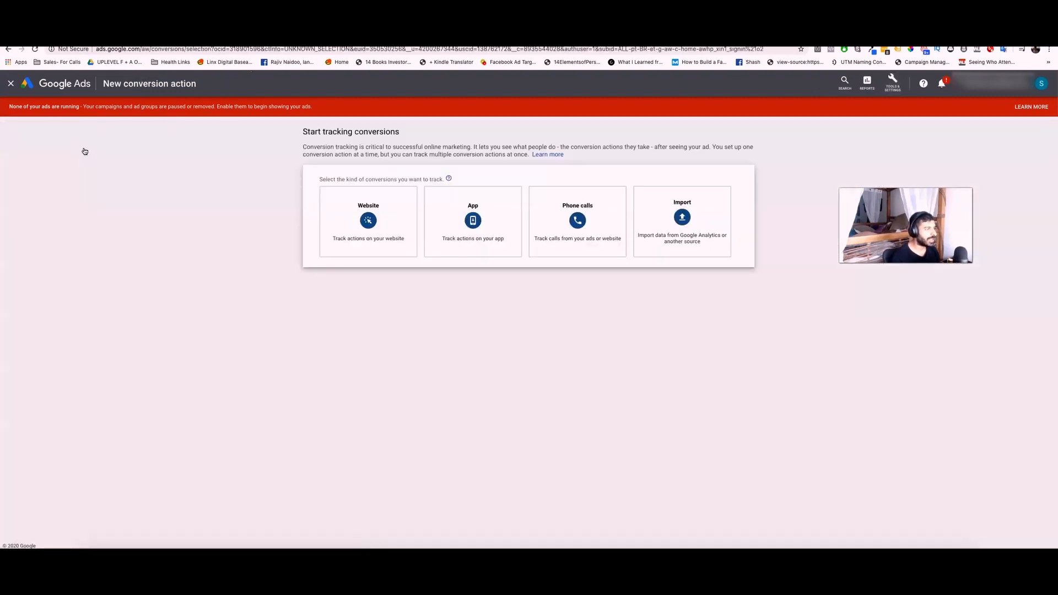
{"action": "left_click", "coordinate": [359, 207]}
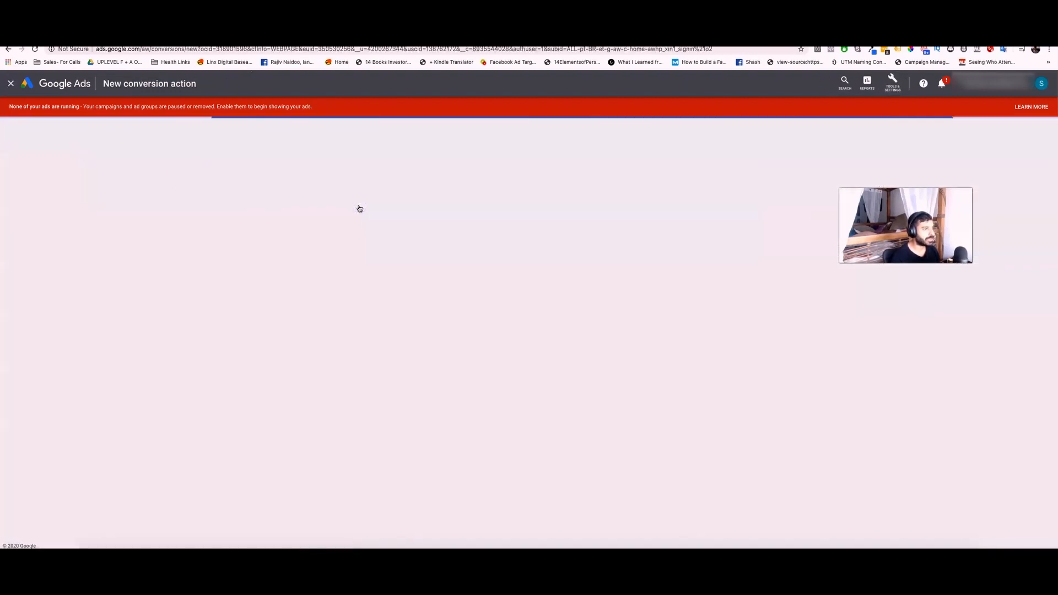
{"action": "scroll", "coordinate": [496, 323], "scroll_direction": "down", "scroll_amount": 3}
{"action": "scroll", "coordinate": [485, 314], "scroll_direction": "up", "scroll_amount": 3}
{"action": "left_click", "coordinate": [428, 220]}
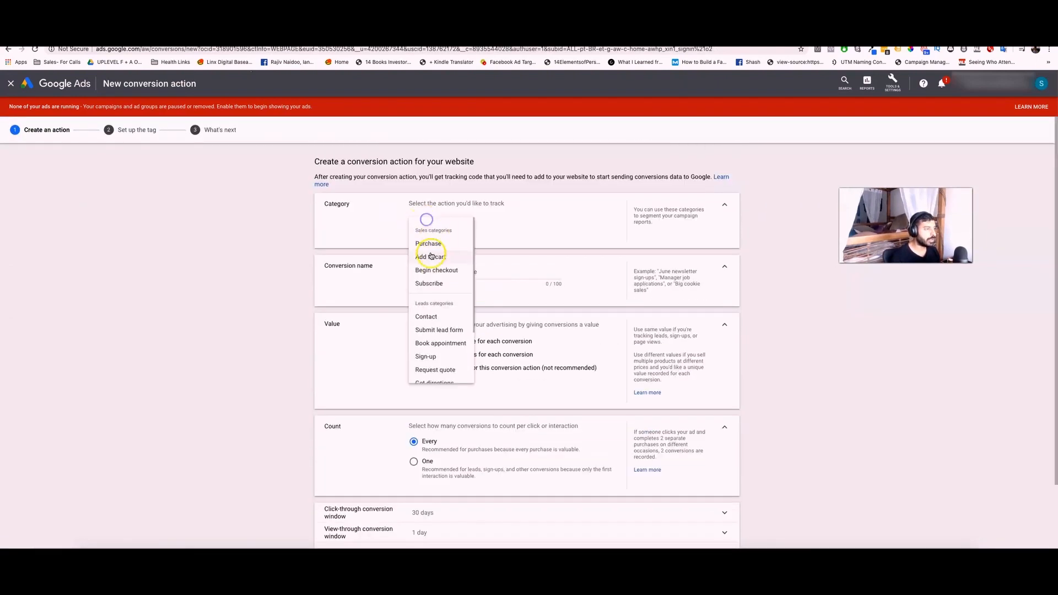
{"action": "left_click", "coordinate": [430, 243]}
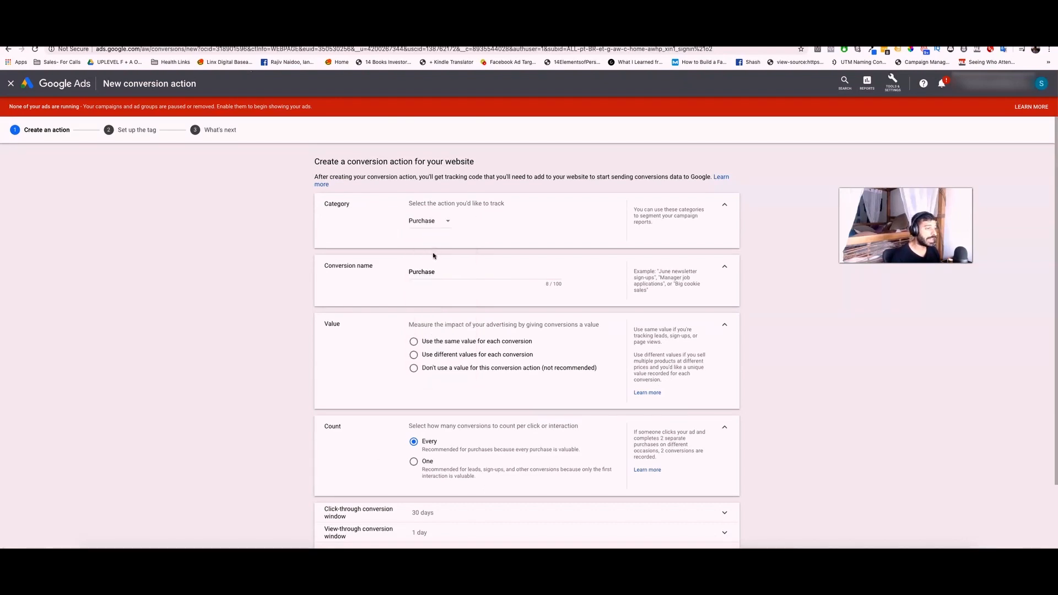
Step: Use different values for each conversion and review the remaining settings of the new conversion action
{"action": "left_click", "coordinate": [435, 354]}
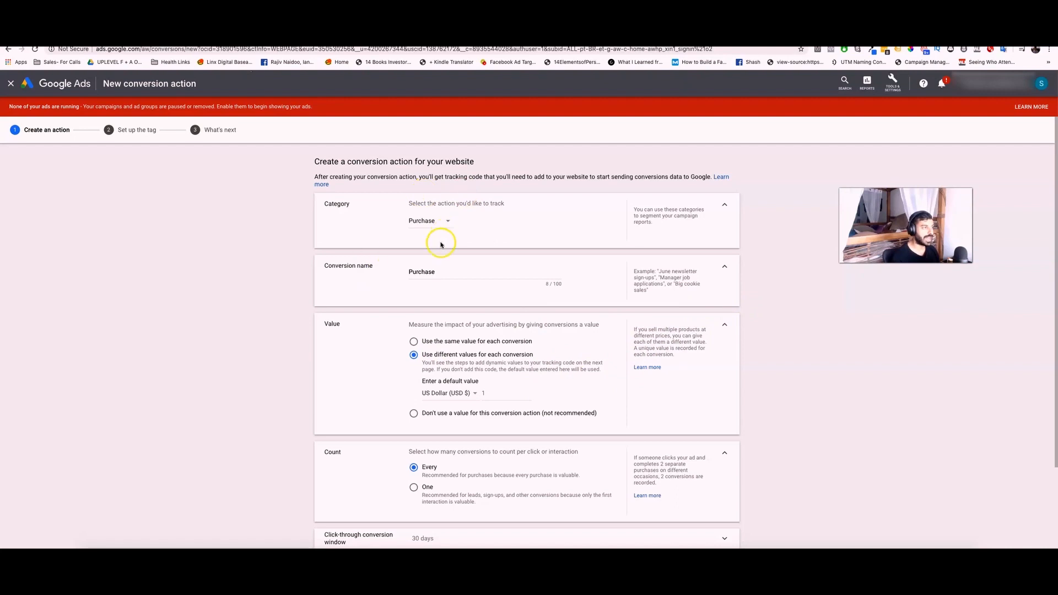
{"action": "scroll", "coordinate": [441, 245], "scroll_direction": "down", "scroll_amount": 3}
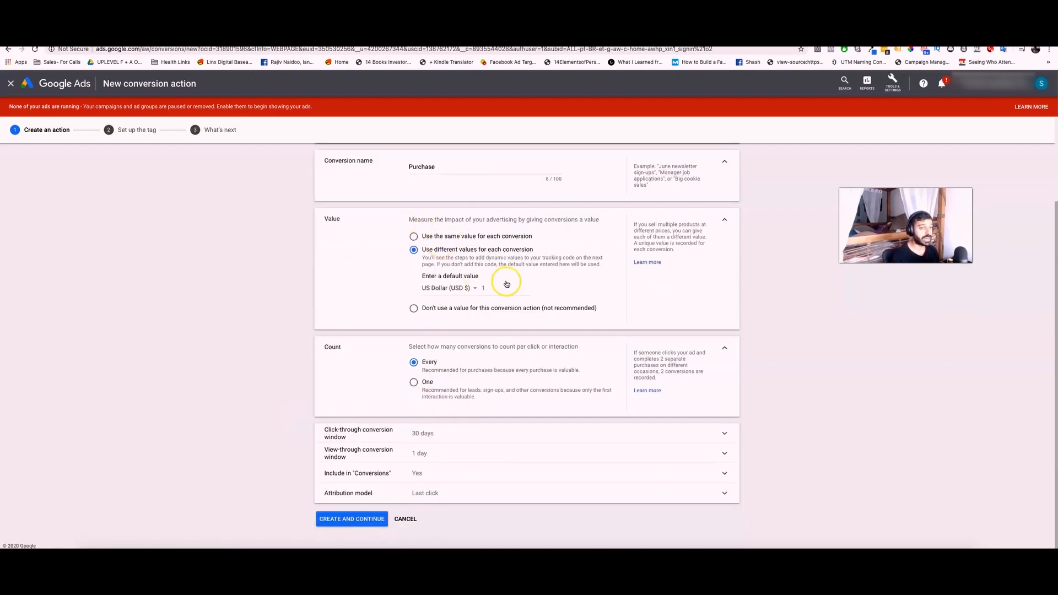
{"action": "scroll", "coordinate": [507, 284], "scroll_direction": "up", "scroll_amount": 3}
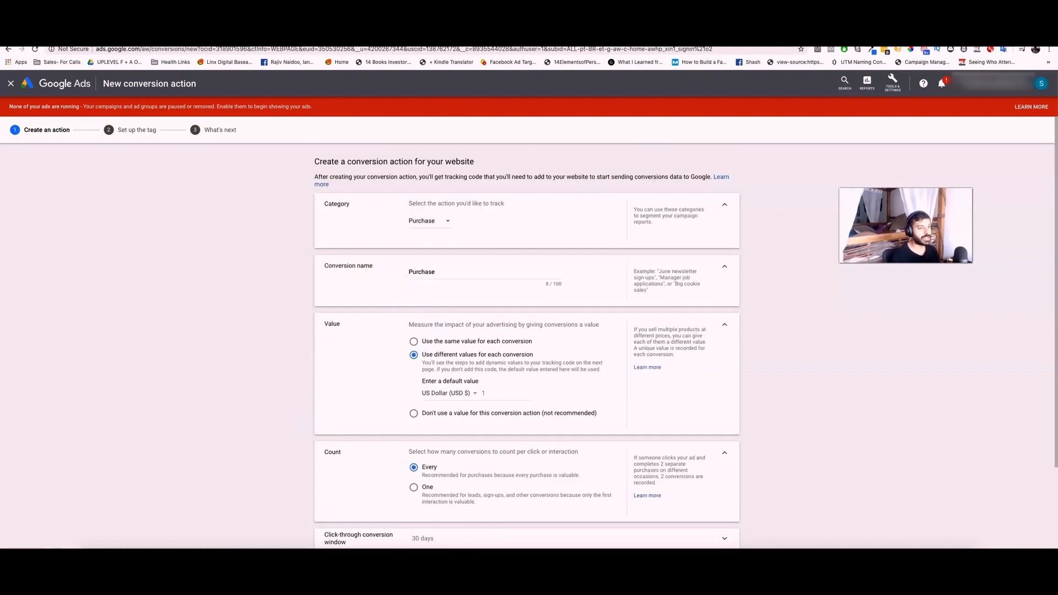
{"action": "scroll", "coordinate": [358, 304], "scroll_direction": "down", "scroll_amount": 3}
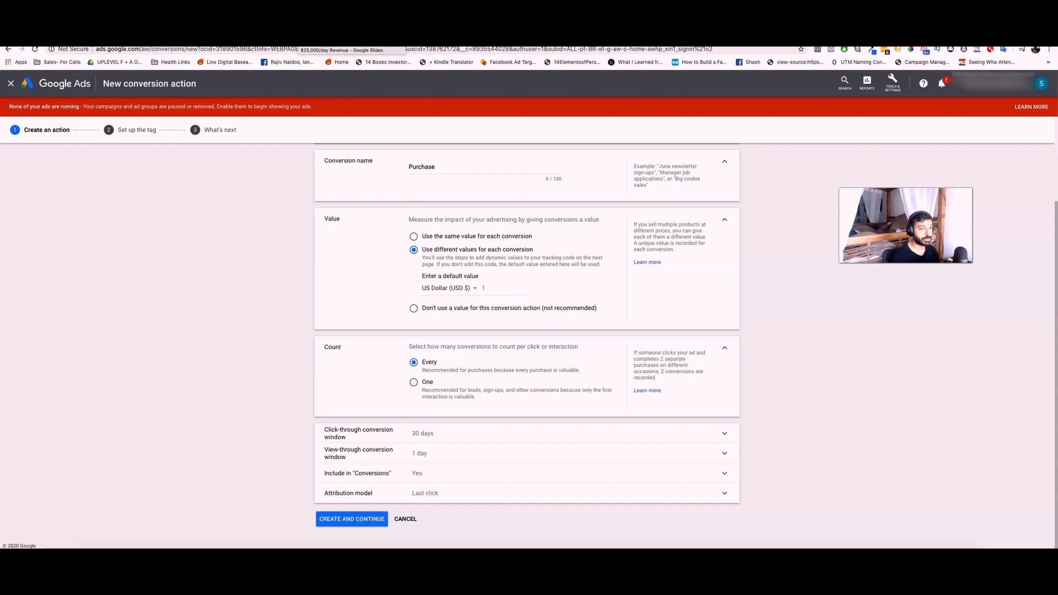
Step: Switch to TubeSift's video search and look at its search modes by related video, channel and keyword
{"action": "left_click", "coordinate": [341, 46]}
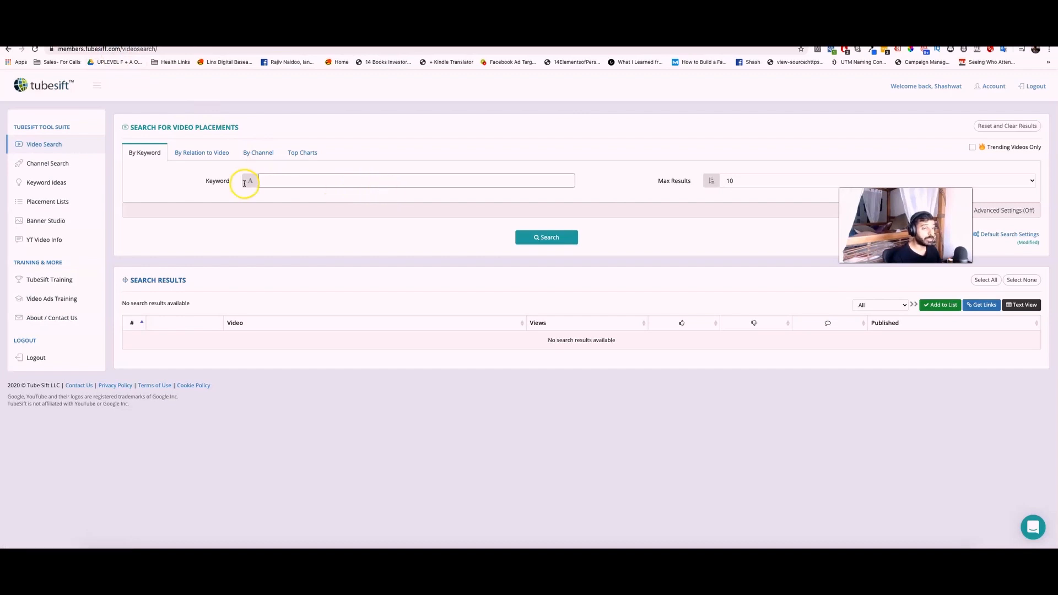
{"action": "left_click", "coordinate": [185, 155]}
{"action": "left_click", "coordinate": [255, 157]}
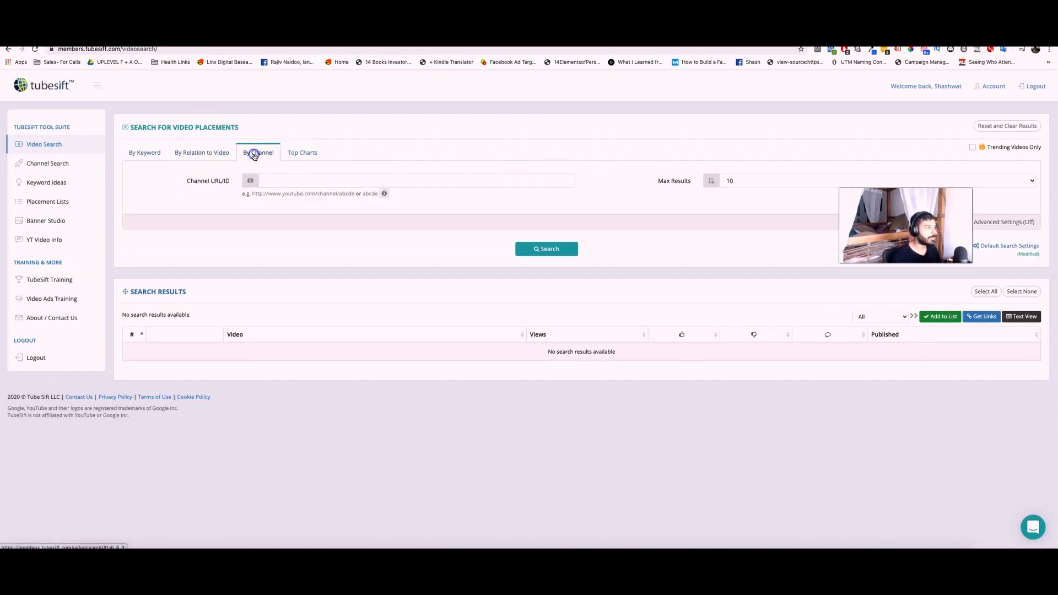
{"action": "left_click", "coordinate": [172, 154]}
{"action": "left_click", "coordinate": [139, 152]}
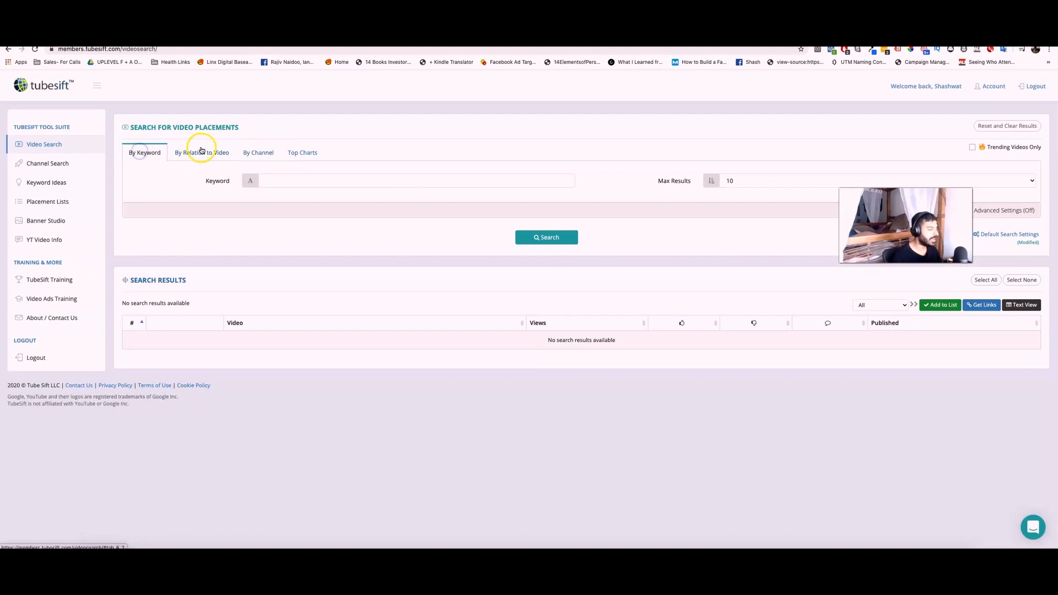
Step: Search for video placements with the keyword "dove soap" and look through the results
{"action": "left_click", "coordinate": [301, 179]}
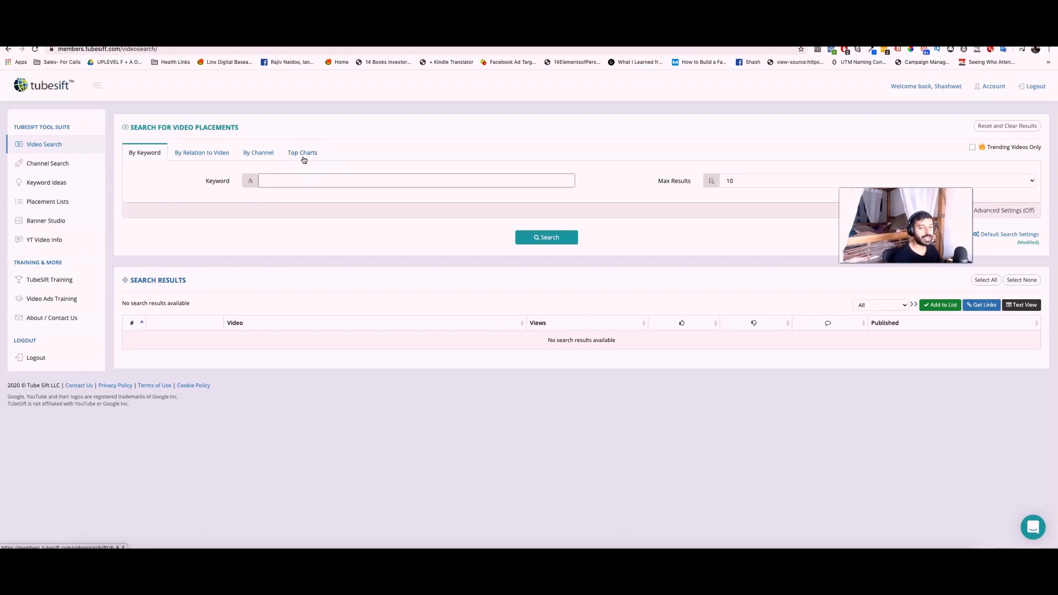
{"action": "left_click", "coordinate": [320, 183]}
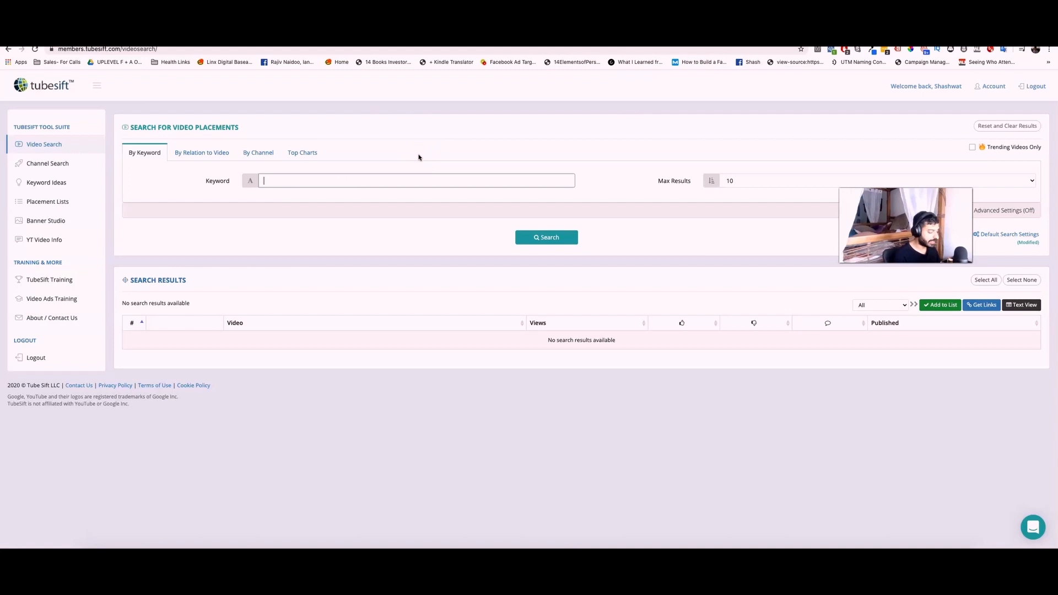
{"action": "type", "text": "dove soa"}
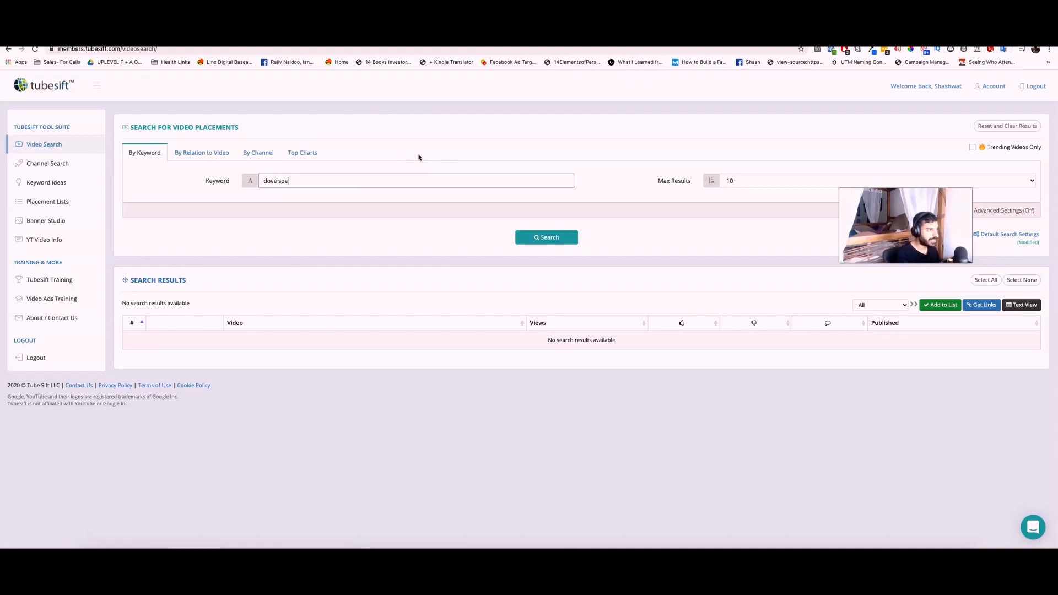
{"action": "type", "text": "p"}
{"action": "key", "text": "Return"}
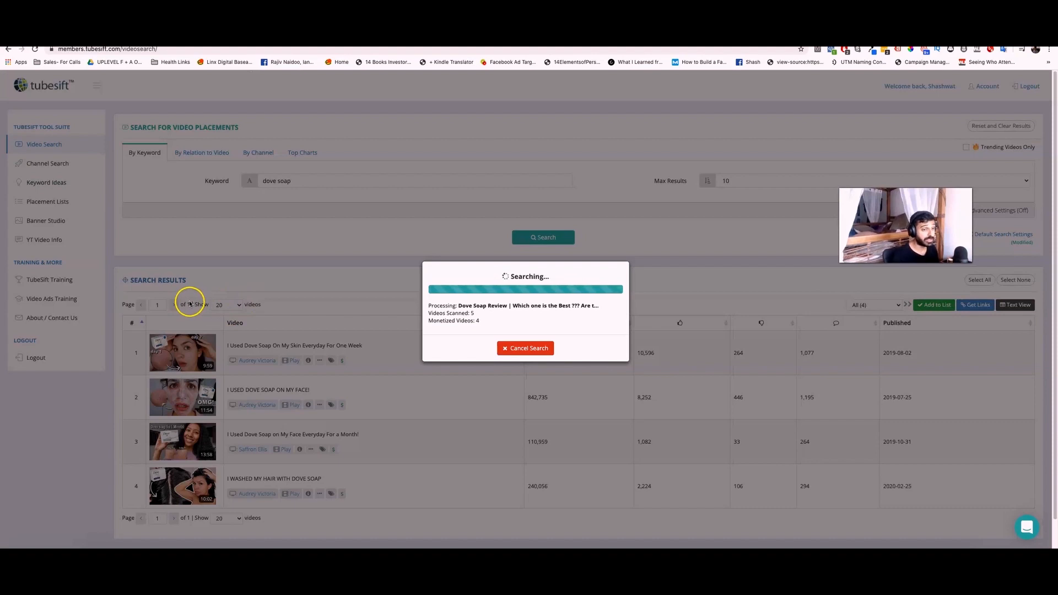
{"action": "scroll", "coordinate": [209, 358], "scroll_direction": "down", "scroll_amount": 2}
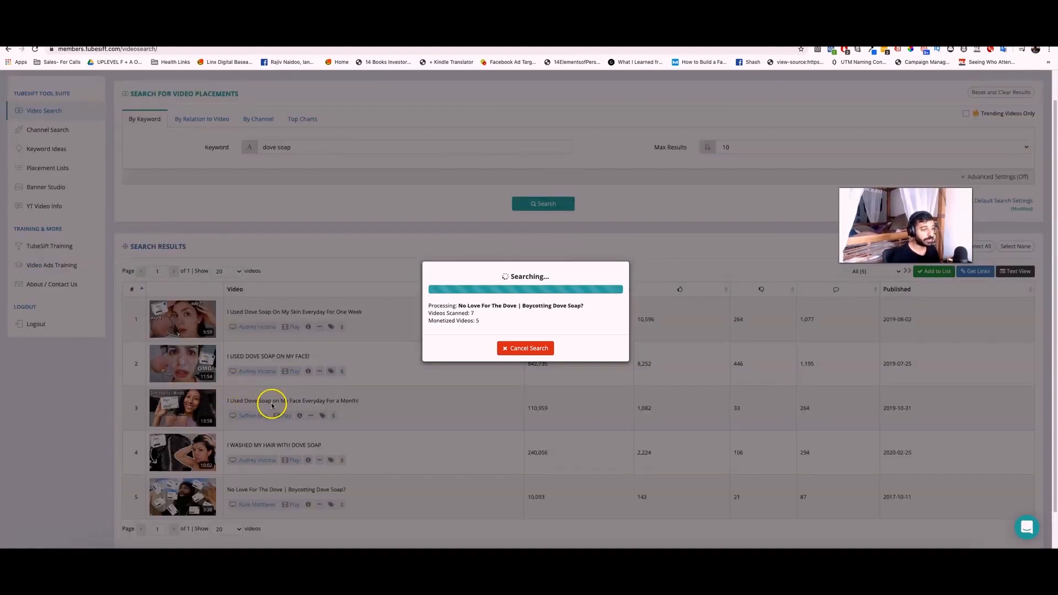
{"action": "scroll", "coordinate": [274, 407], "scroll_direction": "down", "scroll_amount": 3}
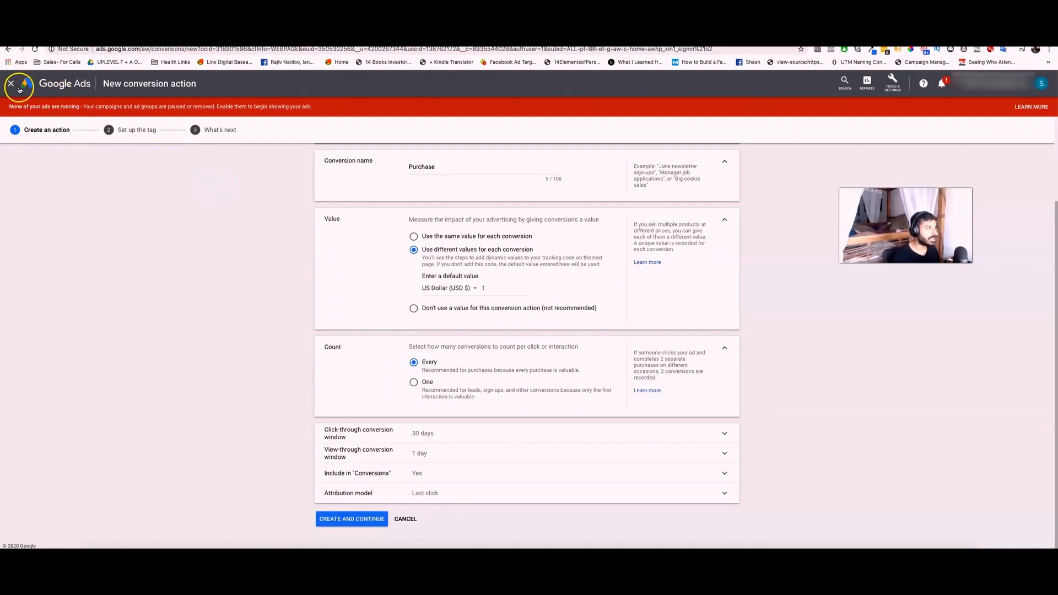
Step: Switch to Google Ads, leave the unfinished conversion action and start a new campaign with the Website traffic goal and the Video type
{"action": "left_click", "coordinate": [19, 90]}
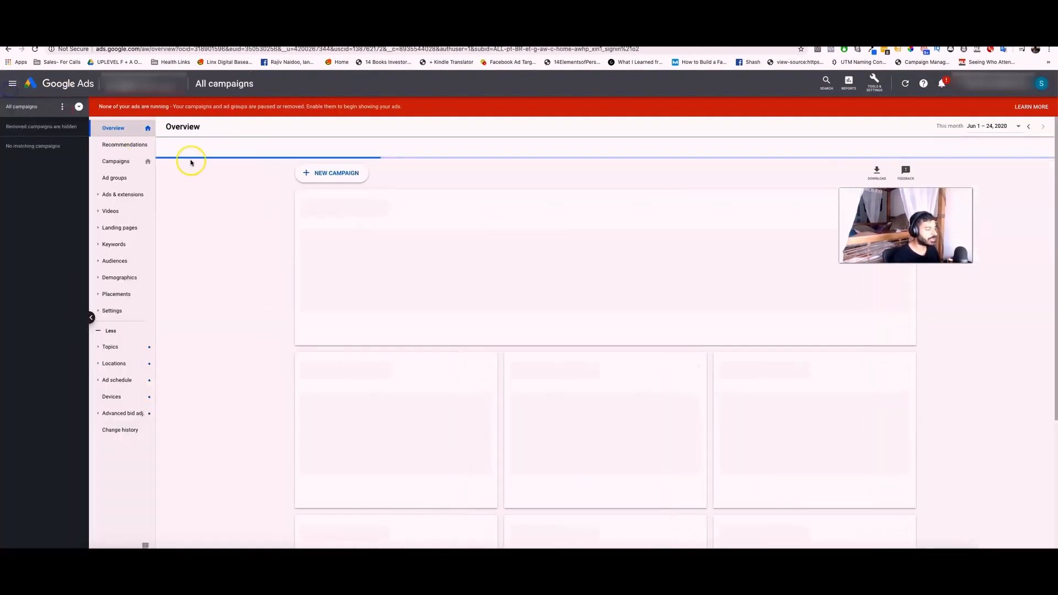
{"action": "left_click", "coordinate": [125, 164]}
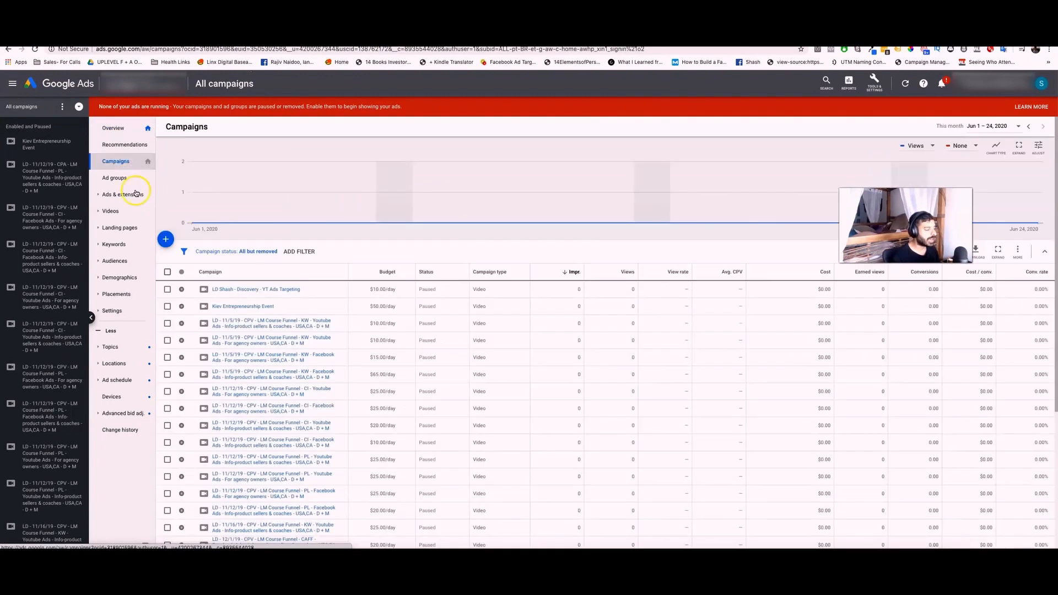
{"action": "left_click", "coordinate": [168, 243]}
{"action": "left_click", "coordinate": [204, 270]}
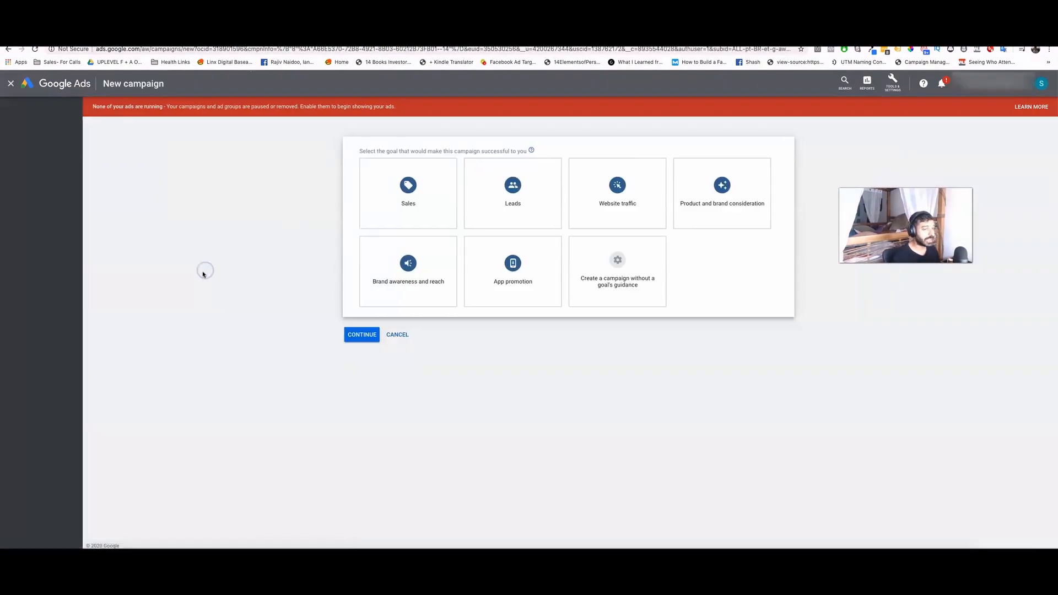
{"action": "left_click", "coordinate": [581, 206]}
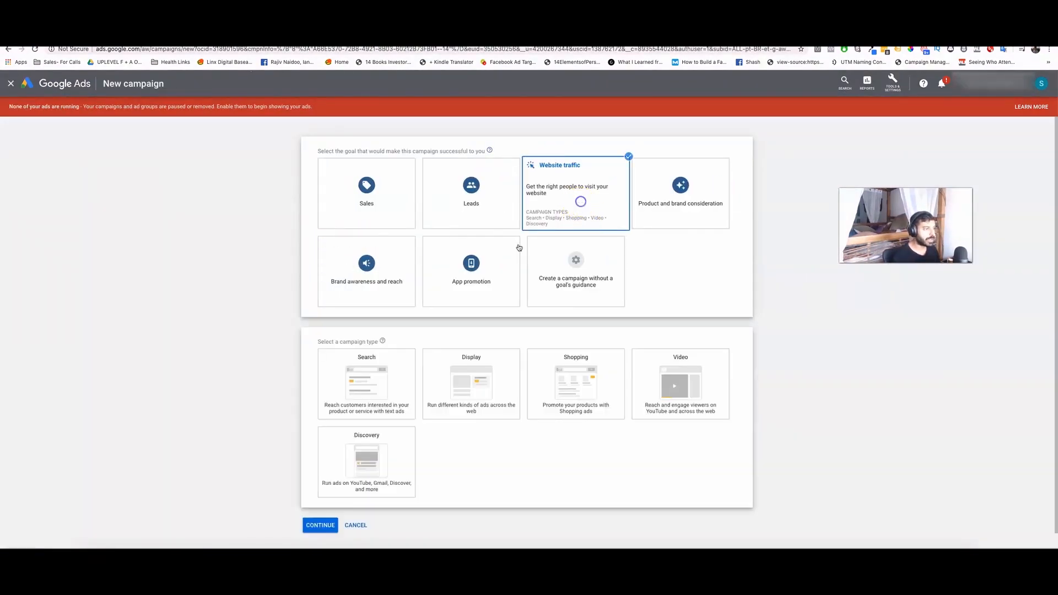
{"action": "left_click", "coordinate": [673, 394]}
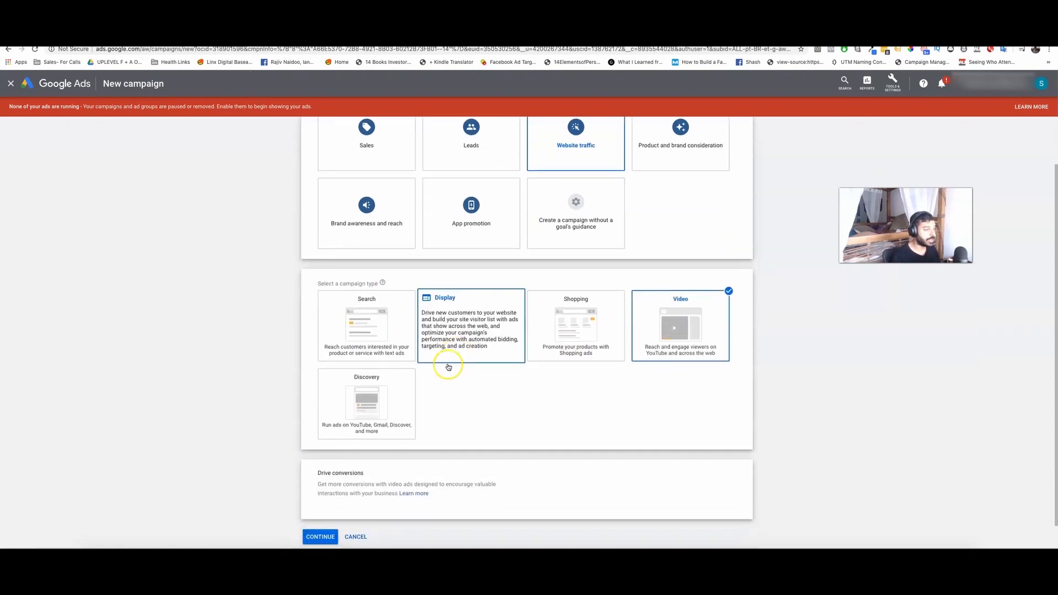
Step: Continue to the campaign settings and name the campaign "DOVE PLACEMENTS - Anti-Dove Video ad - Max Conv. -"
{"action": "left_click", "coordinate": [323, 505]}
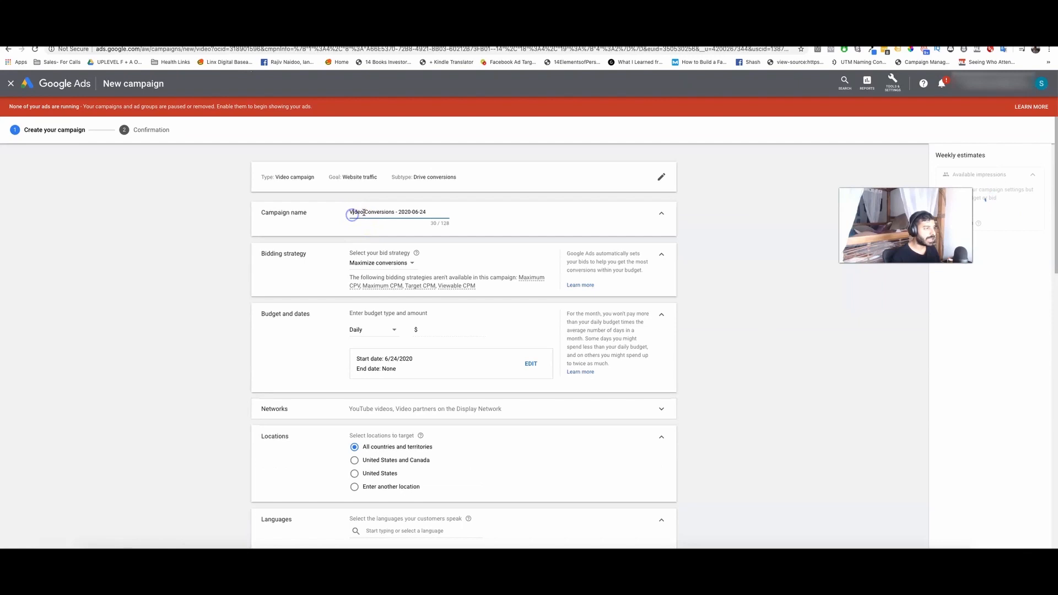
{"action": "triple_click", "coordinate": [372, 212]}
{"action": "key", "text": "BackSpace"}
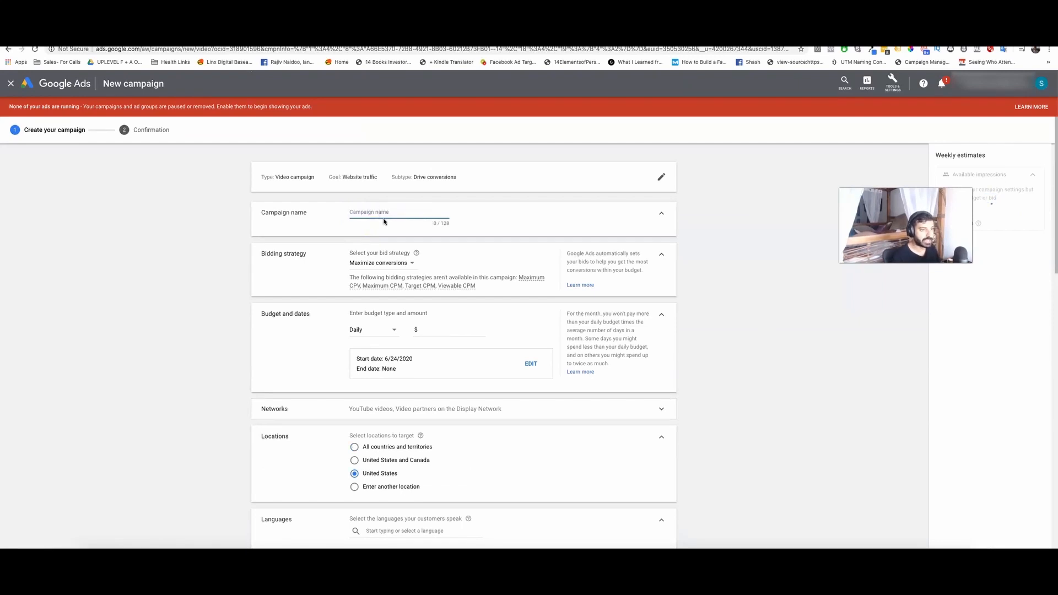
{"action": "type", "text": "DOVE PLACEMENTS -"}
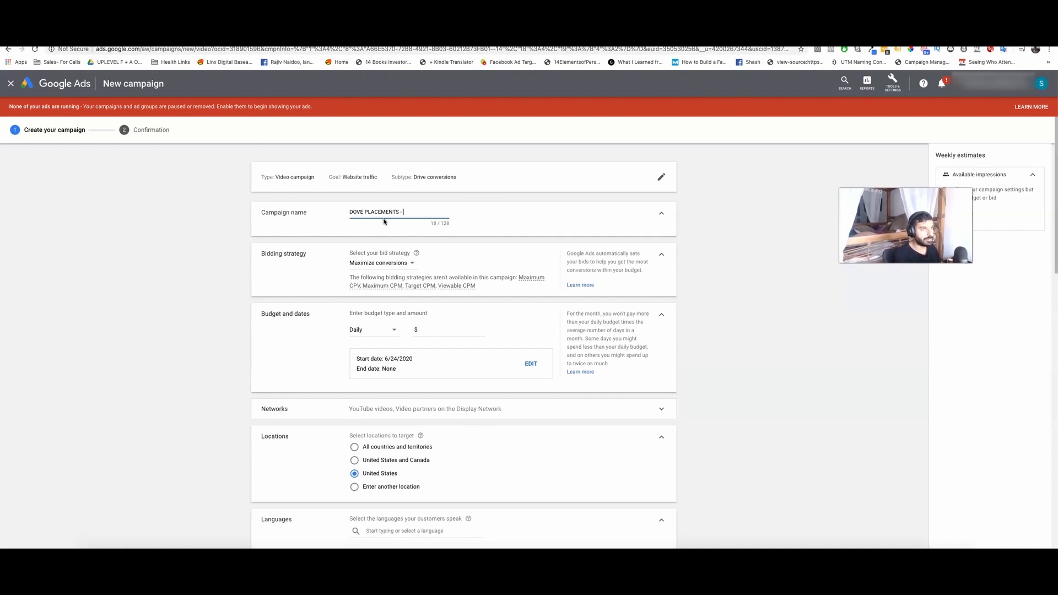
{"action": "type", "text": "Anti-Dove"}
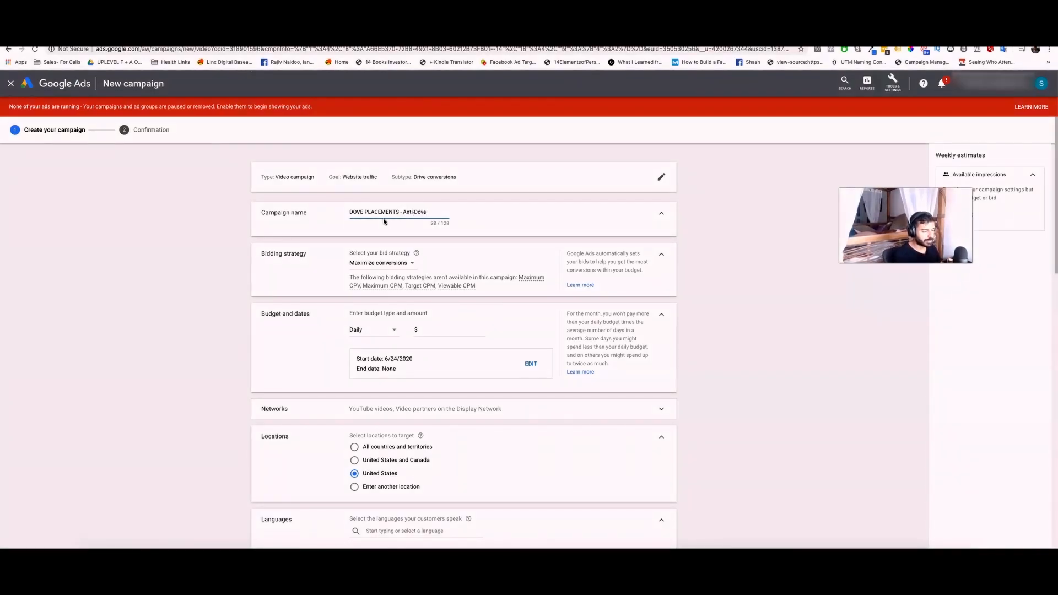
{"action": "type", "text": "ad -"}
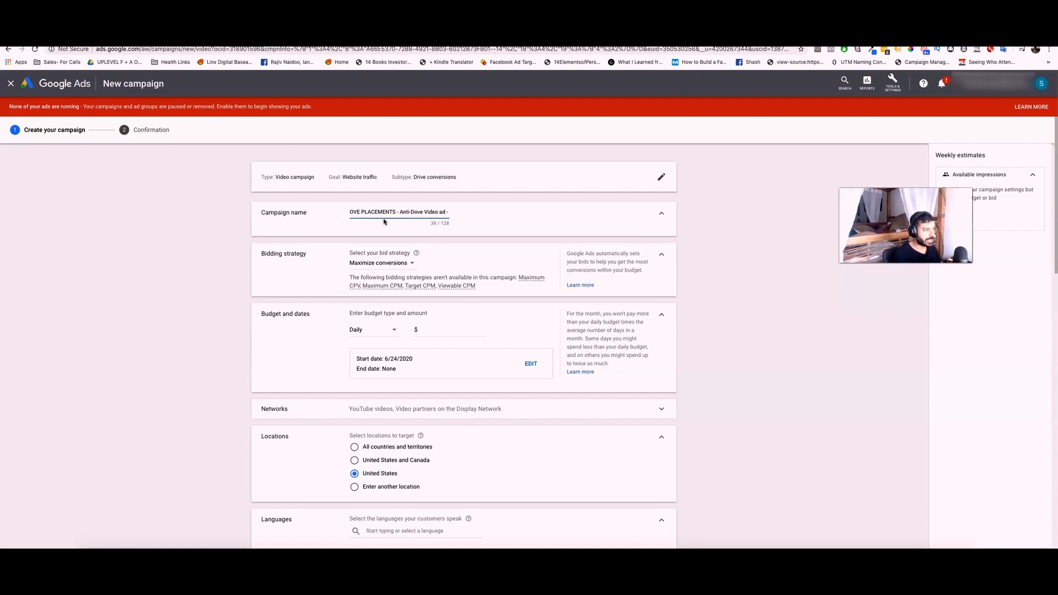
{"action": "key", "text": "BackSpace"}
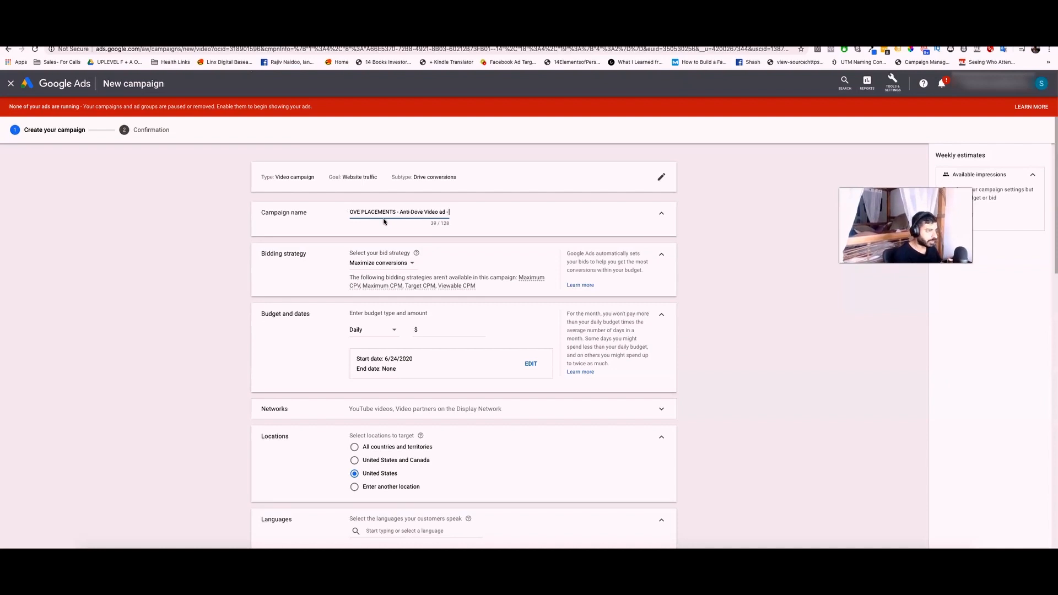
{"action": "type", "text": "Max Conv. -"}
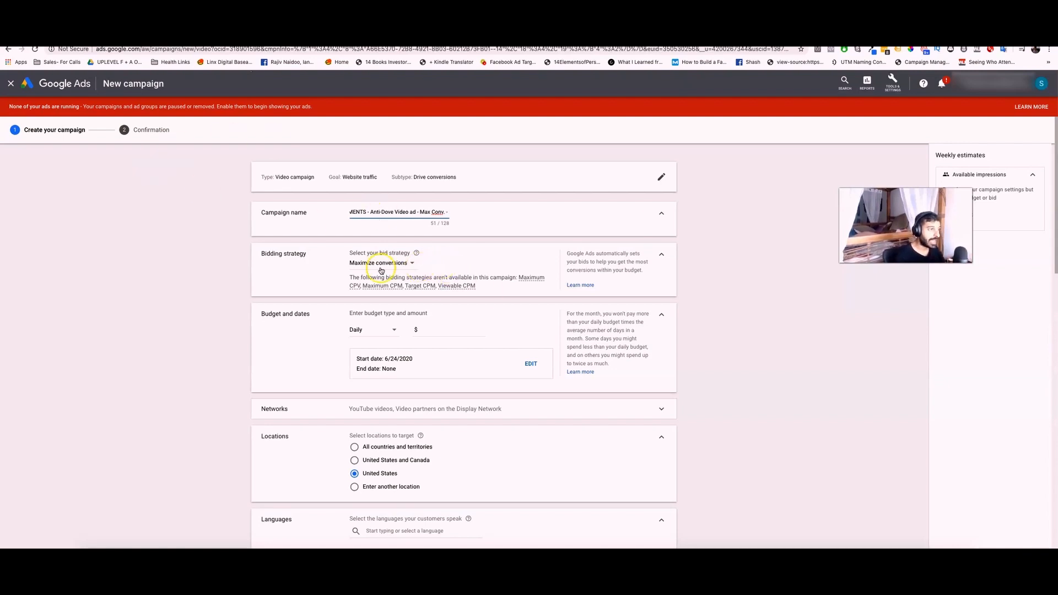
Step: Look at the available bid strategies and keep Maximize conversions for the campaign
{"action": "triple_click", "coordinate": [276, 254]}
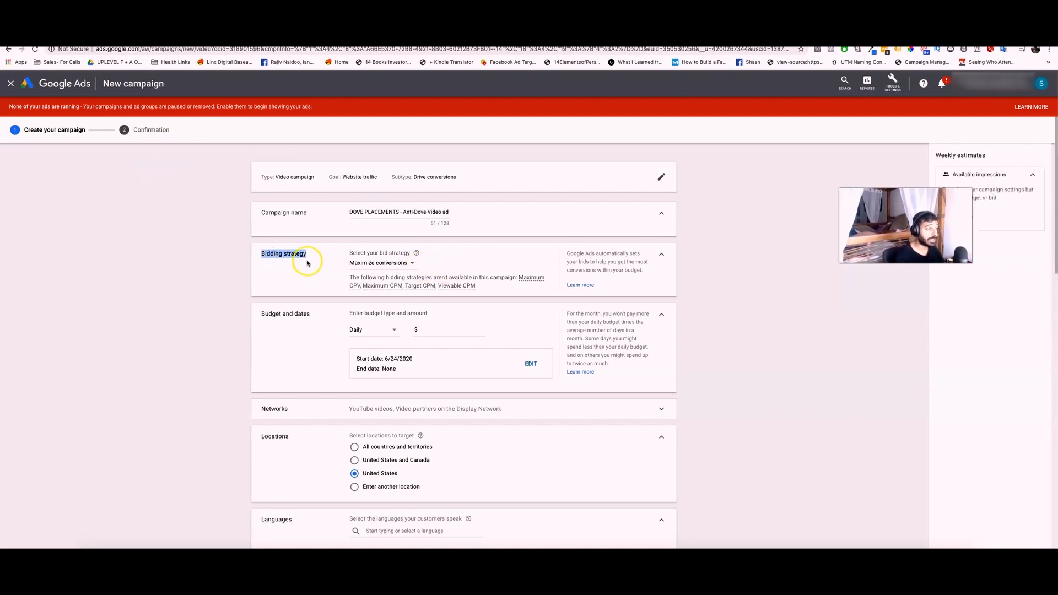
{"action": "left_click", "coordinate": [379, 263]}
{"action": "left_click", "coordinate": [466, 259]}
{"action": "left_click", "coordinate": [367, 260]}
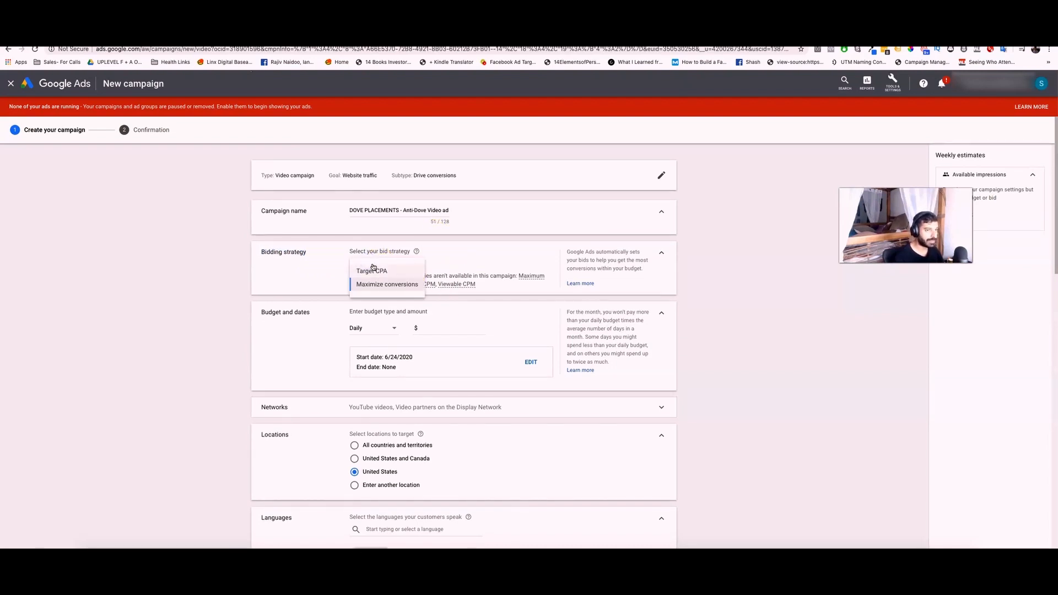
{"action": "left_click", "coordinate": [498, 264]}
Step: Set the campaign's daily budget to $50.00
{"action": "left_click", "coordinate": [447, 325]}
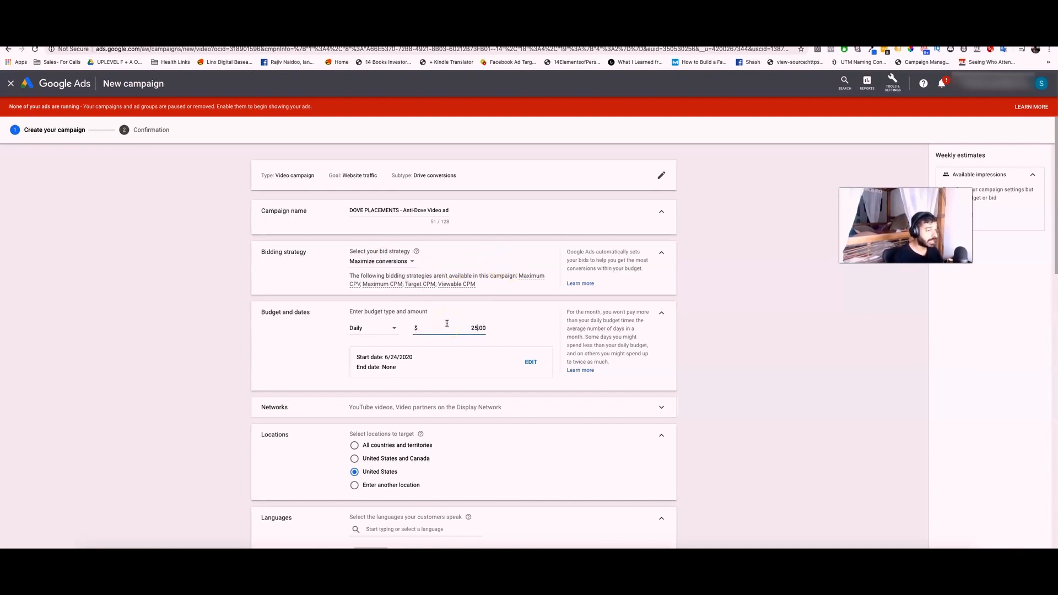
{"action": "left_click", "coordinate": [273, 277]}
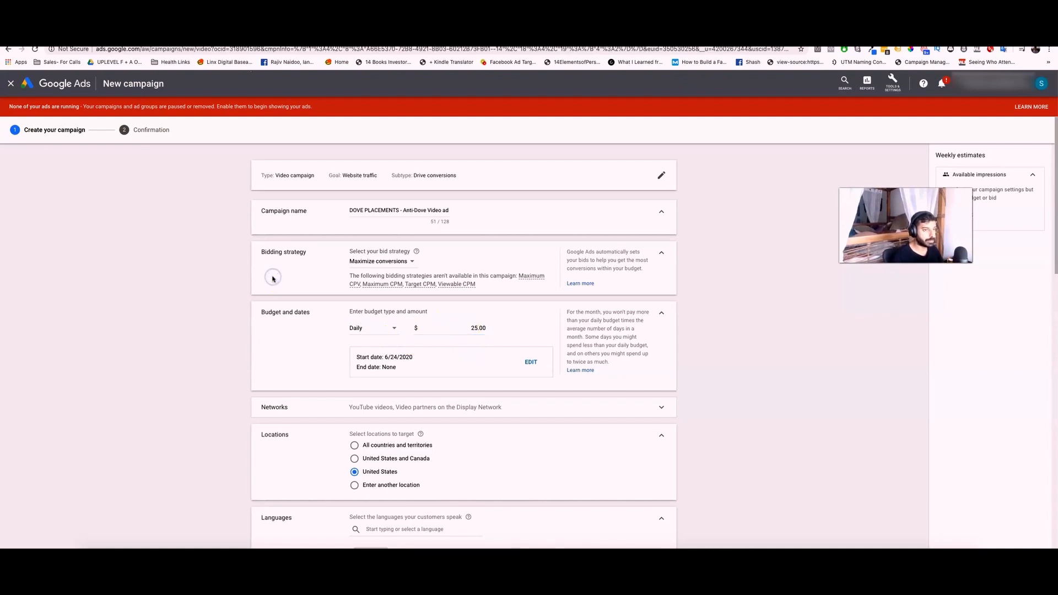
{"action": "left_click", "coordinate": [474, 329]}
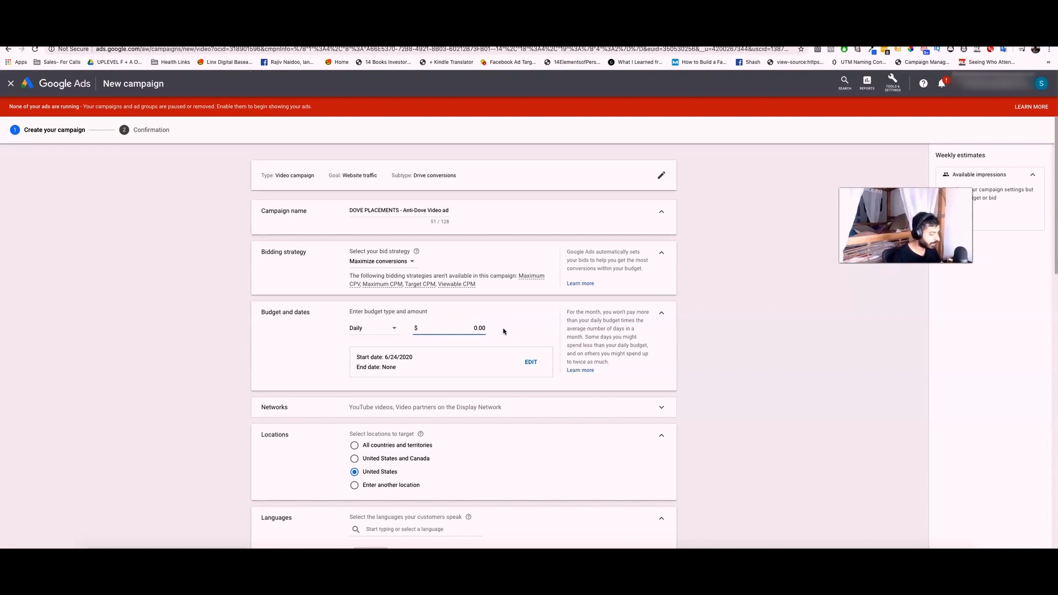
{"action": "left_click", "coordinate": [482, 327]}
Step: Exclude video partners on the Display Network from the campaign's networks
{"action": "left_click", "coordinate": [443, 400]}
{"action": "scroll", "coordinate": [372, 345], "scroll_direction": "down", "scroll_amount": 1}
{"action": "left_click", "coordinate": [389, 401]}
{"action": "left_click", "coordinate": [386, 402]}
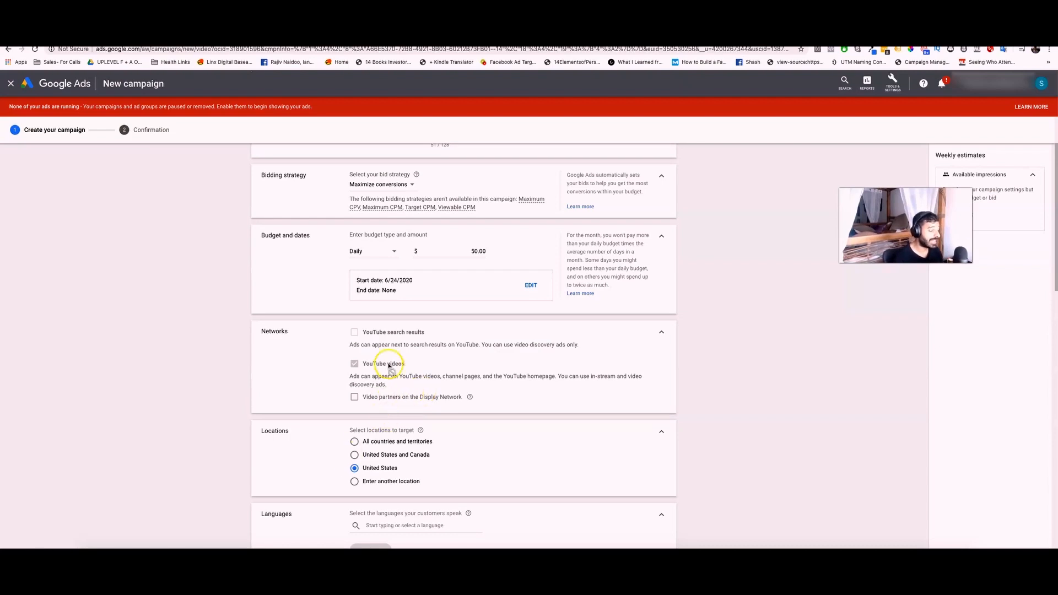
Step: Restrict the campaign's customer languages to English
{"action": "scroll", "coordinate": [386, 419], "scroll_direction": "down", "scroll_amount": 1}
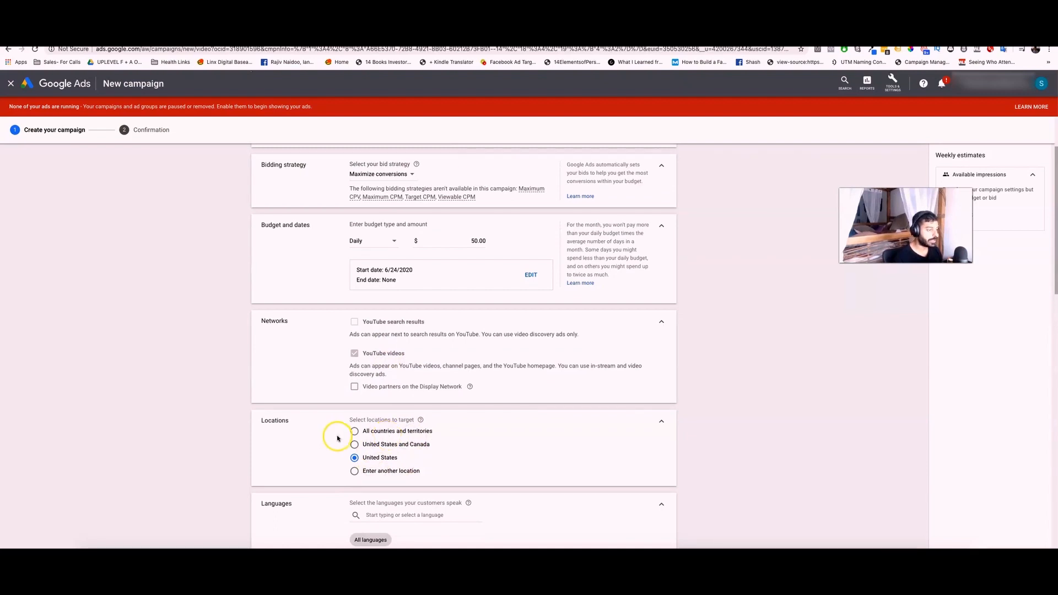
{"action": "scroll", "coordinate": [353, 452], "scroll_direction": "down", "scroll_amount": 2}
{"action": "left_click", "coordinate": [380, 485]}
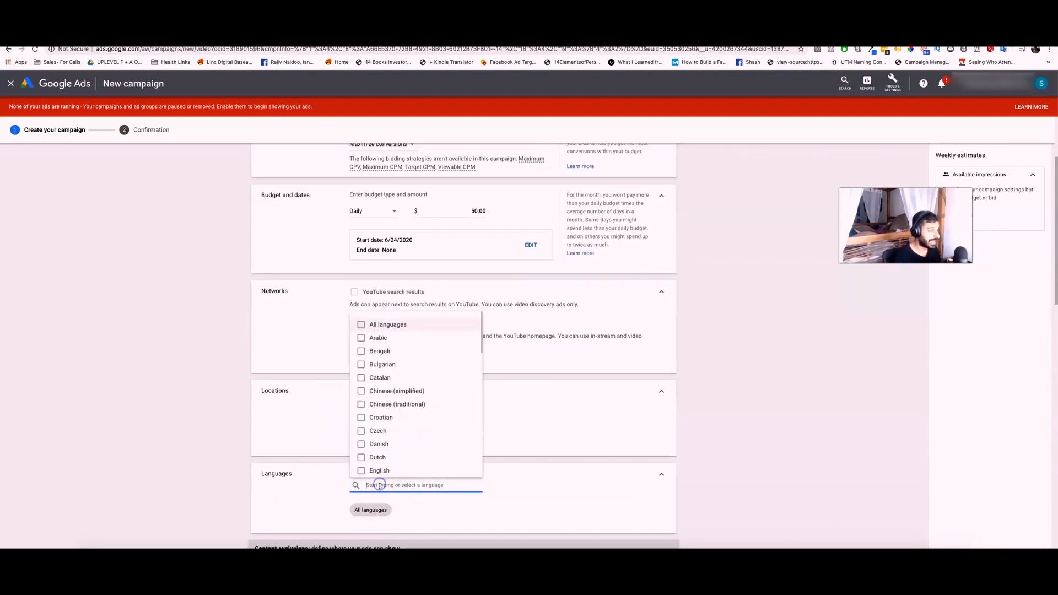
{"action": "left_click", "coordinate": [379, 471]}
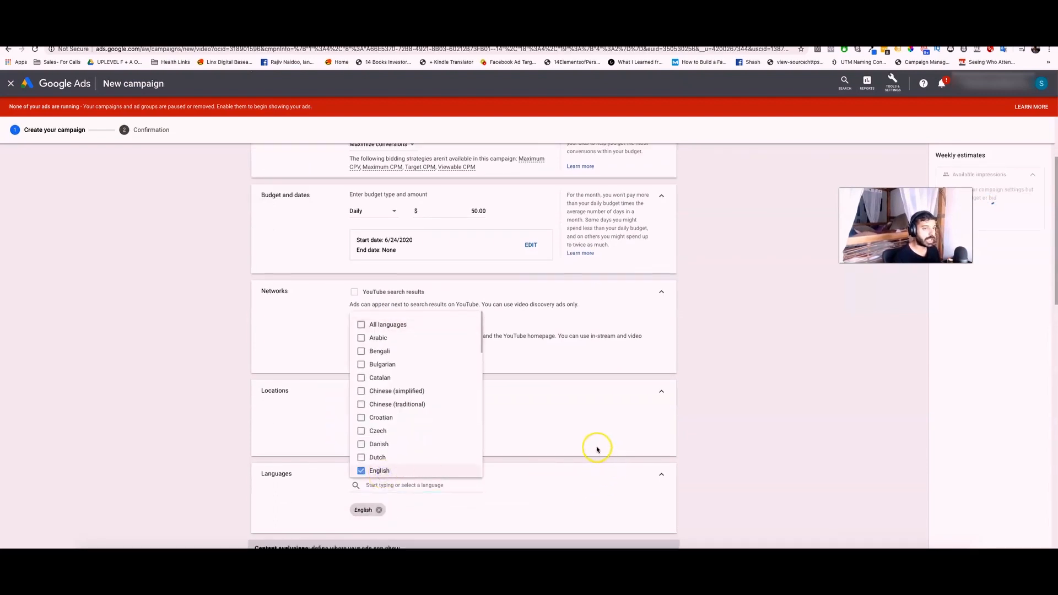
{"action": "left_click", "coordinate": [531, 503]}
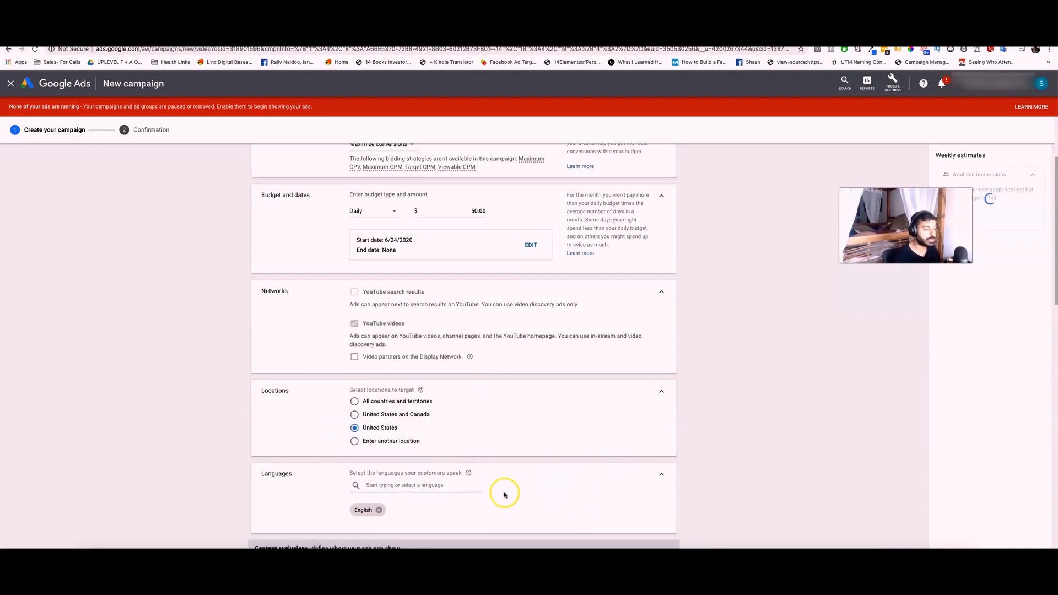
Step: Set specific device targeting in the additional settings to computers and mobile phones only, excluding tablets and TV screens
{"action": "scroll", "coordinate": [505, 495], "scroll_direction": "down", "scroll_amount": 2}
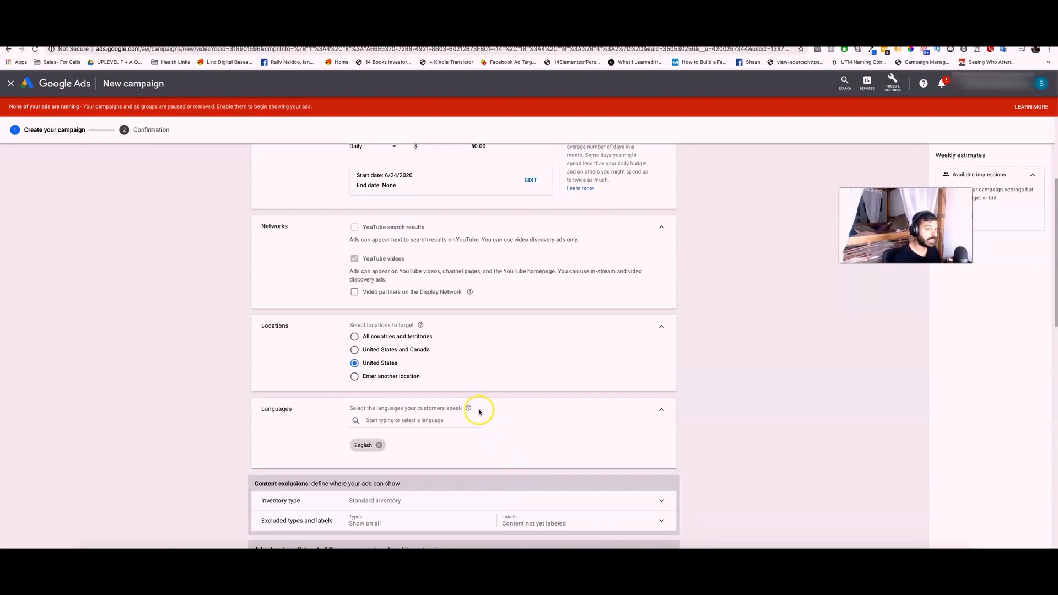
{"action": "scroll", "coordinate": [478, 412], "scroll_direction": "down", "scroll_amount": 3}
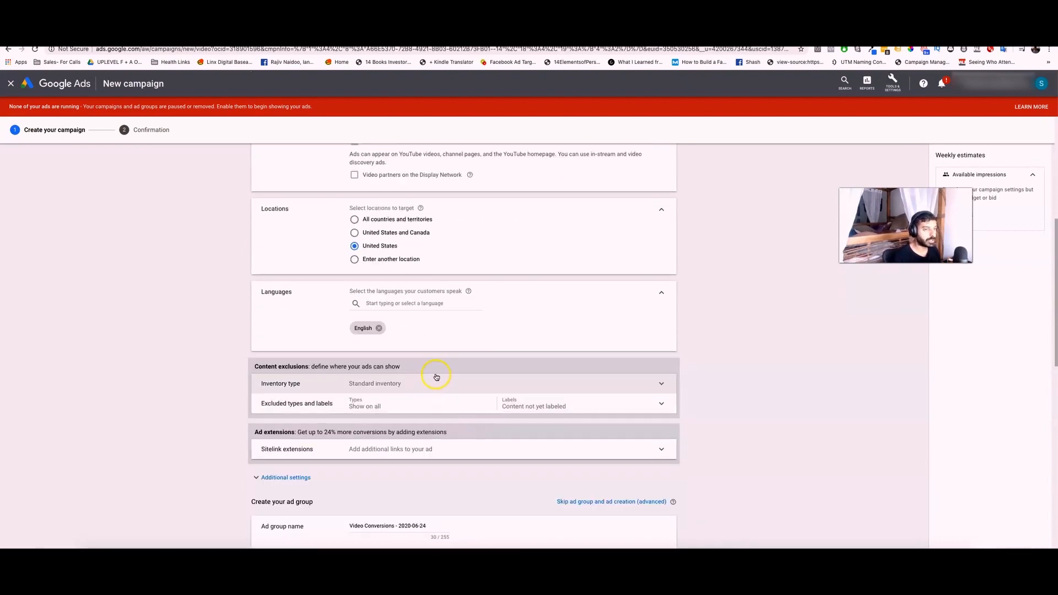
{"action": "scroll", "coordinate": [355, 397], "scroll_direction": "down", "scroll_amount": 5}
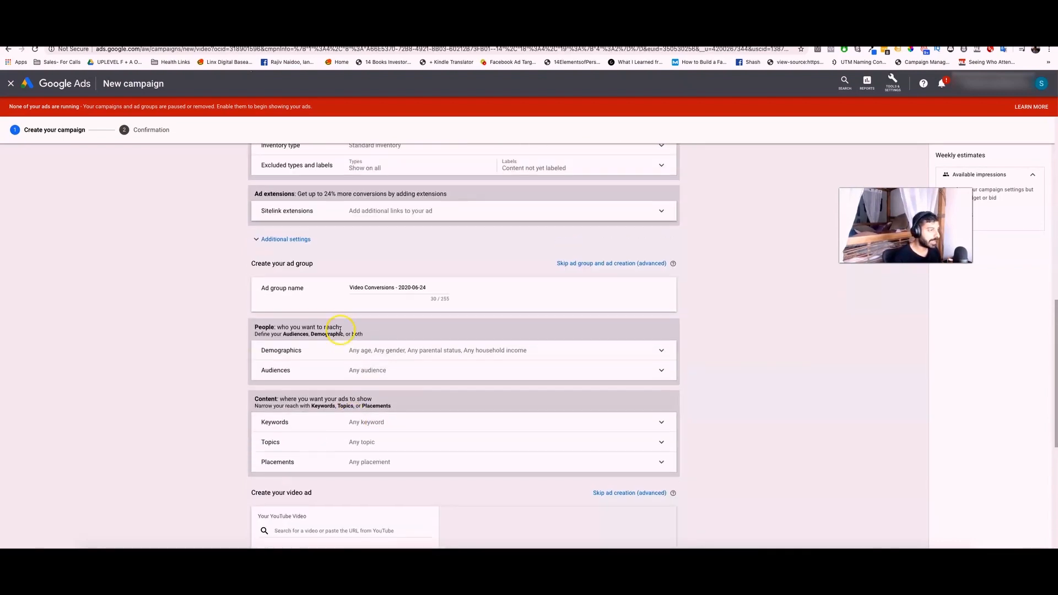
{"action": "scroll", "coordinate": [340, 329], "scroll_direction": "up", "scroll_amount": 2}
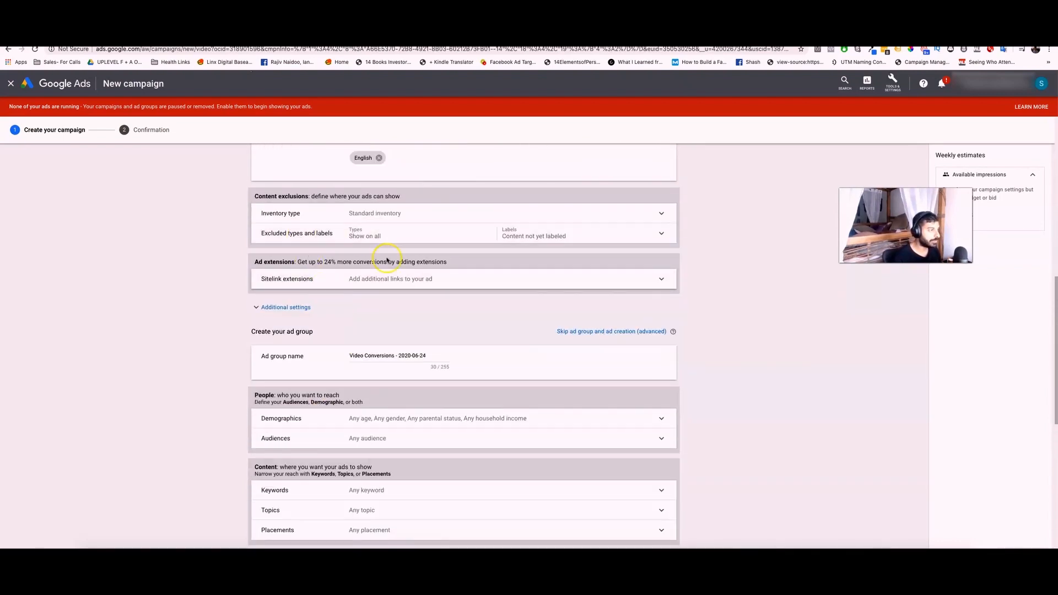
{"action": "left_click", "coordinate": [292, 315]}
{"action": "left_click", "coordinate": [395, 345]}
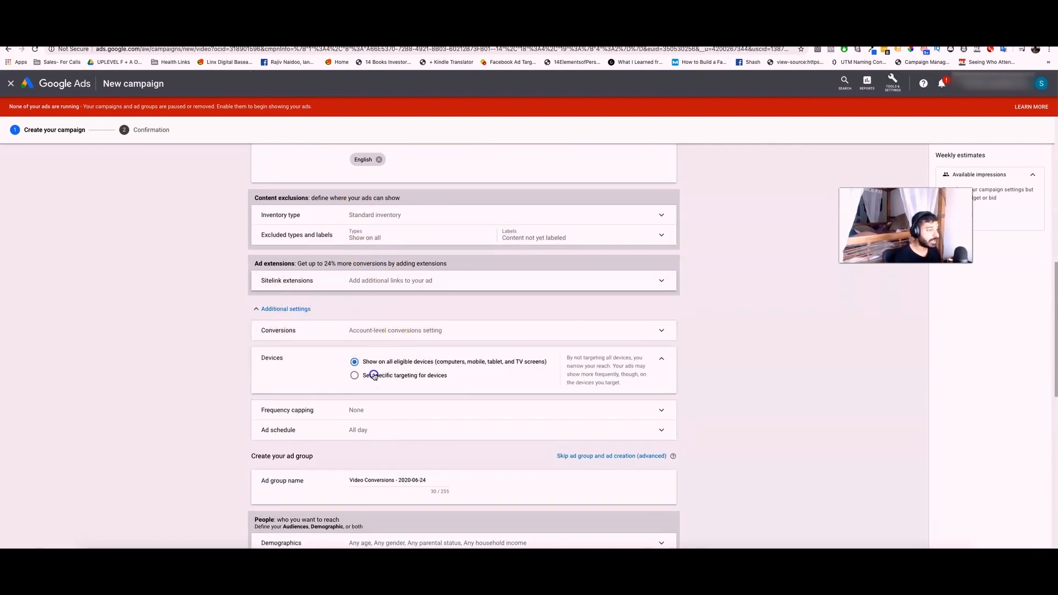
{"action": "left_click", "coordinate": [374, 376]}
{"action": "left_click", "coordinate": [371, 403]}
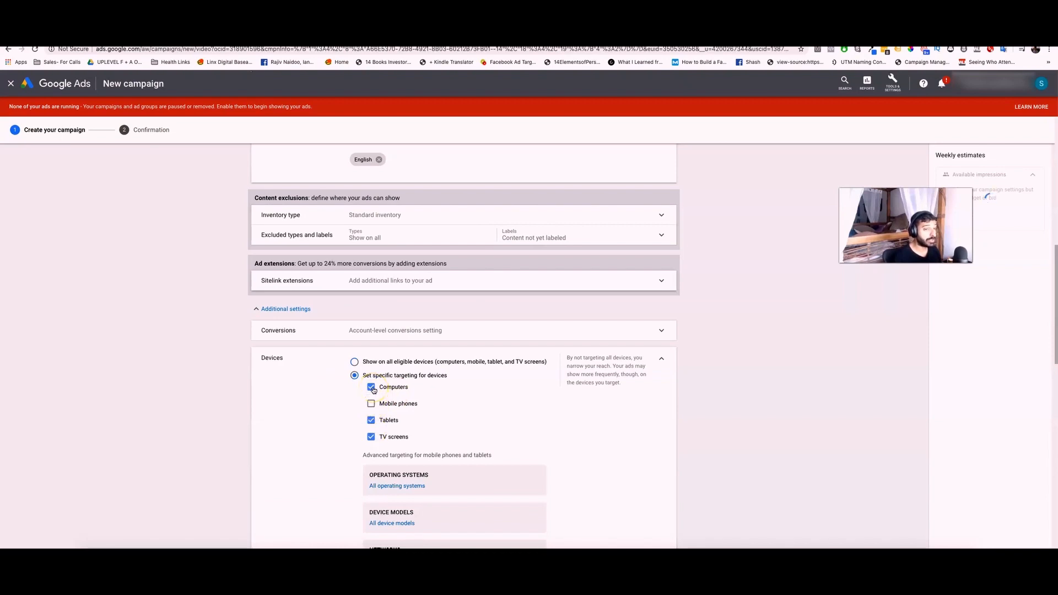
{"action": "left_click", "coordinate": [384, 437]}
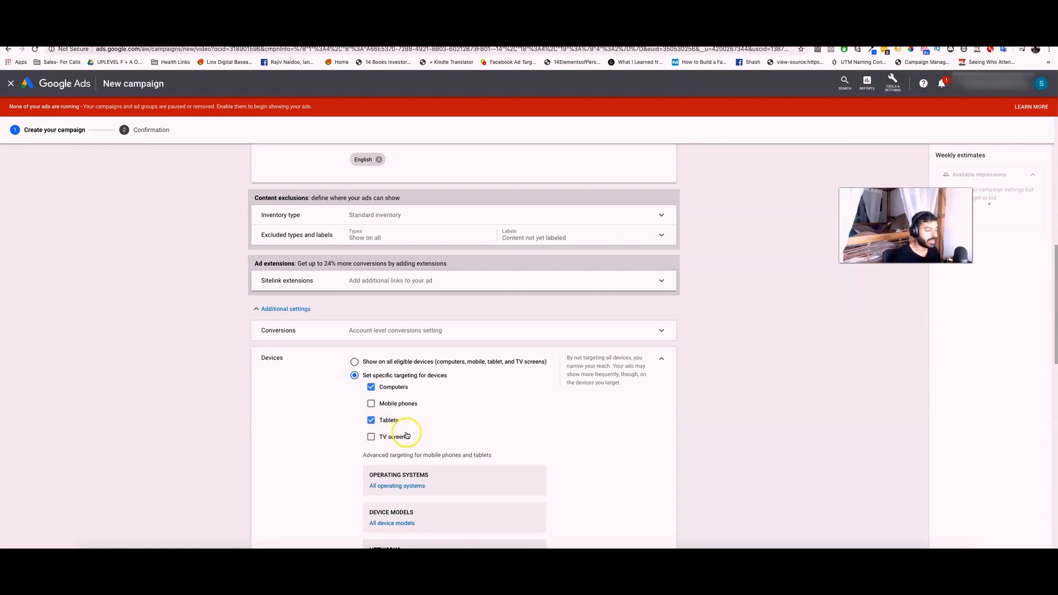
{"action": "left_click", "coordinate": [386, 427]}
{"action": "left_click", "coordinate": [371, 404]}
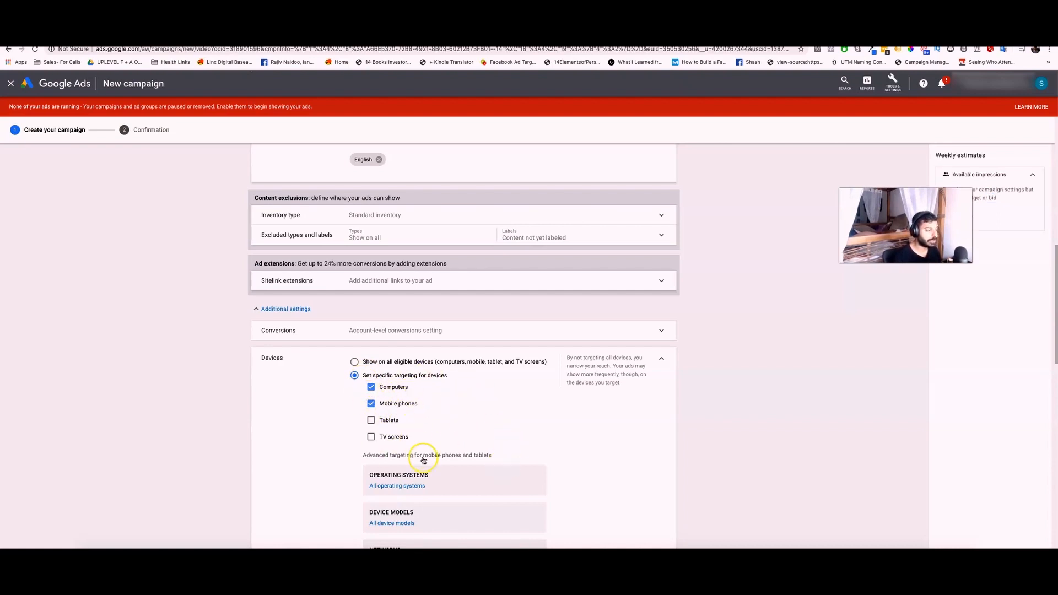
Step: Copy the campaign name and use it as the ad group name
{"action": "scroll", "coordinate": [435, 425], "scroll_direction": "down", "scroll_amount": 10}
{"action": "scroll", "coordinate": [436, 430], "scroll_direction": "up", "scroll_amount": 1}
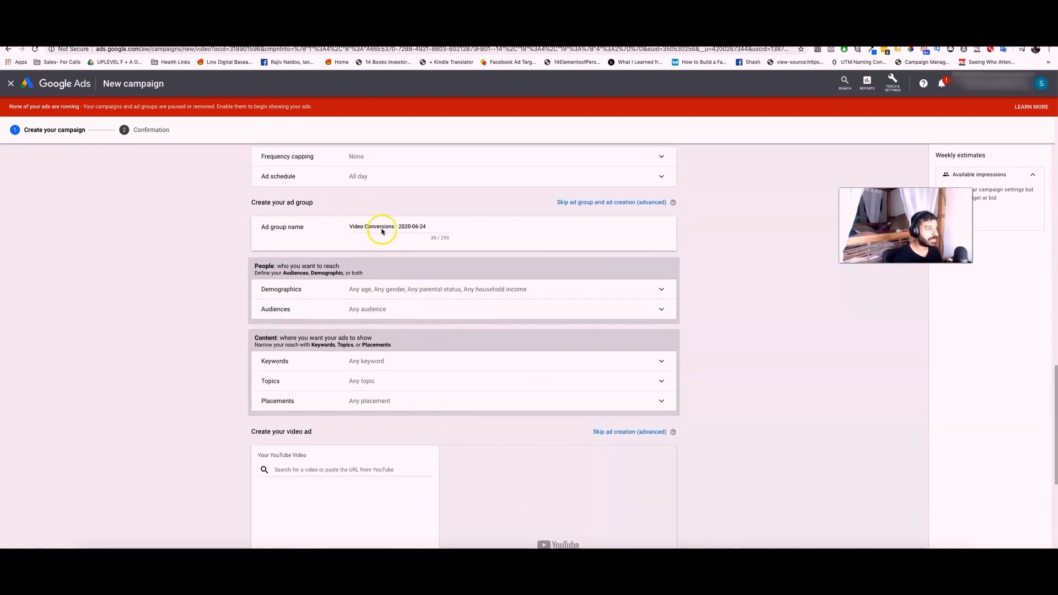
{"action": "scroll", "coordinate": [375, 231], "scroll_direction": "up", "scroll_amount": 15}
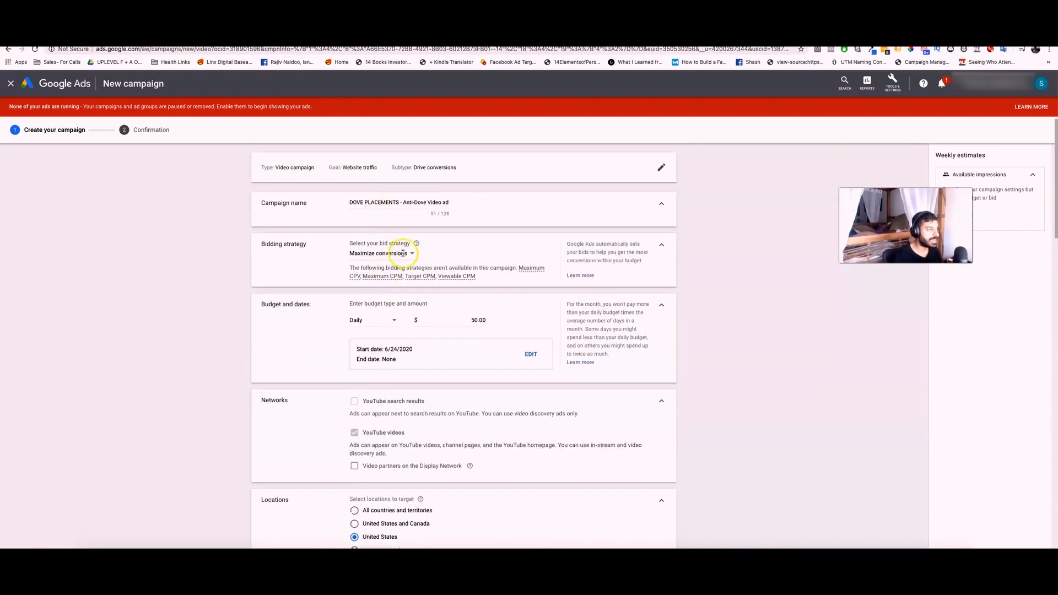
{"action": "scroll", "coordinate": [425, 283], "scroll_direction": "down", "scroll_amount": 18}
{"action": "scroll", "coordinate": [432, 307], "scroll_direction": "up", "scroll_amount": 6}
{"action": "scroll", "coordinate": [424, 309], "scroll_direction": "up", "scroll_amount": 8}
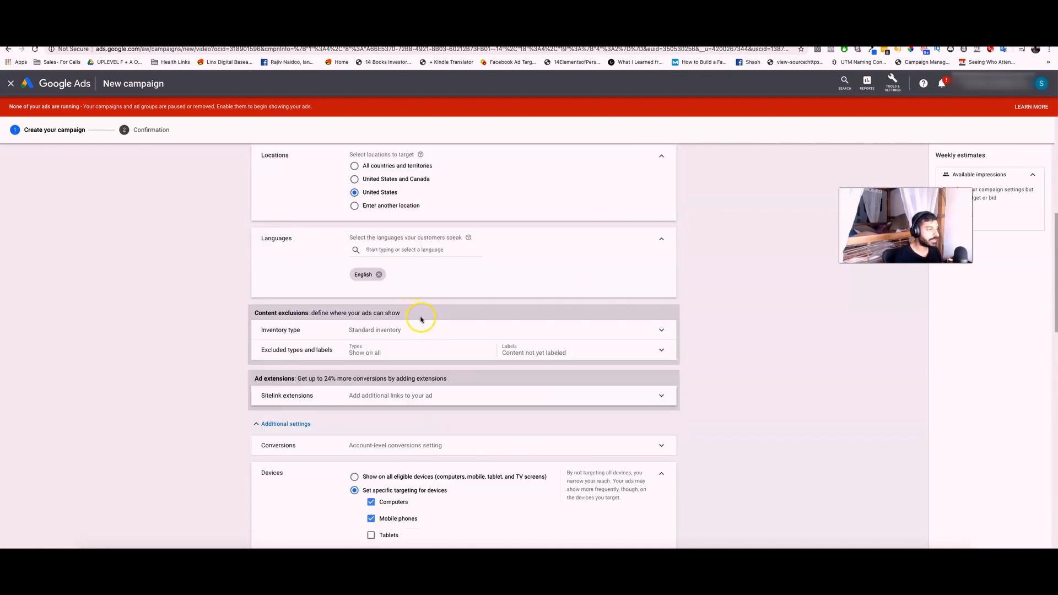
{"action": "scroll", "coordinate": [447, 350], "scroll_direction": "up", "scroll_amount": 3}
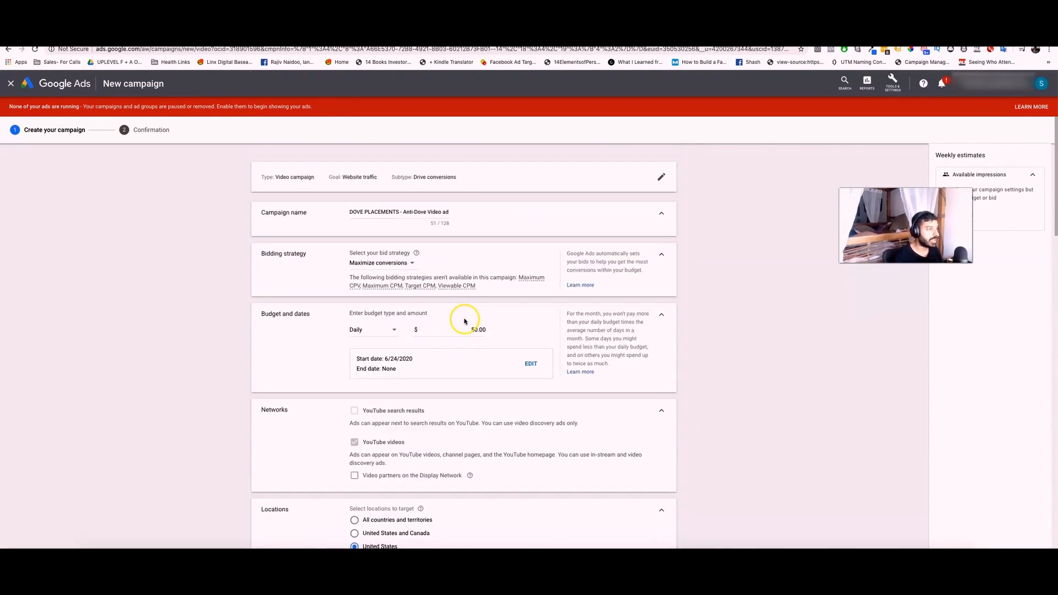
{"action": "triple_click", "coordinate": [412, 212]}
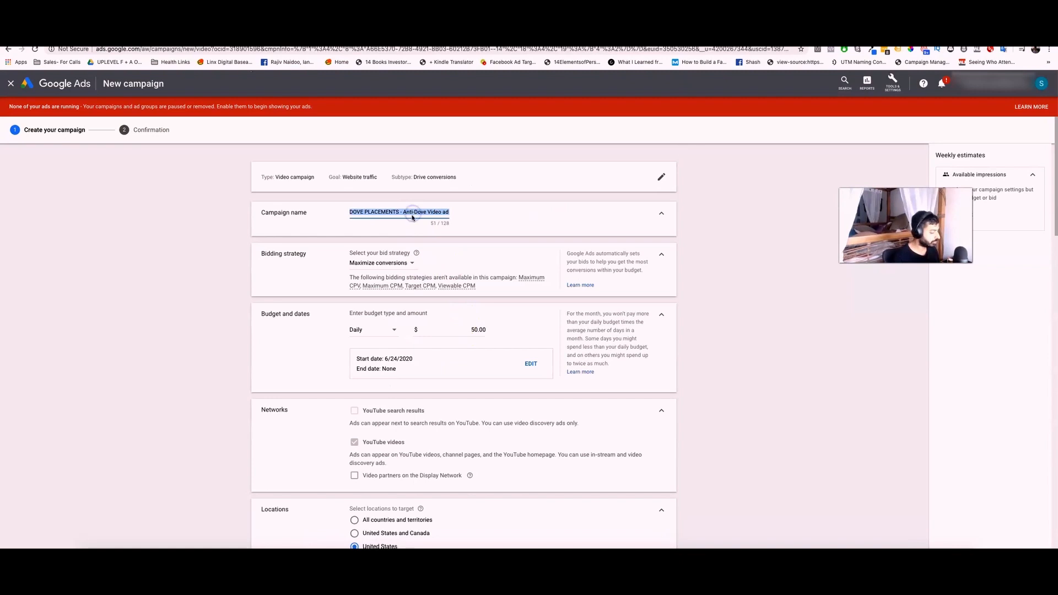
{"action": "scroll", "coordinate": [474, 331], "scroll_direction": "down", "scroll_amount": 8}
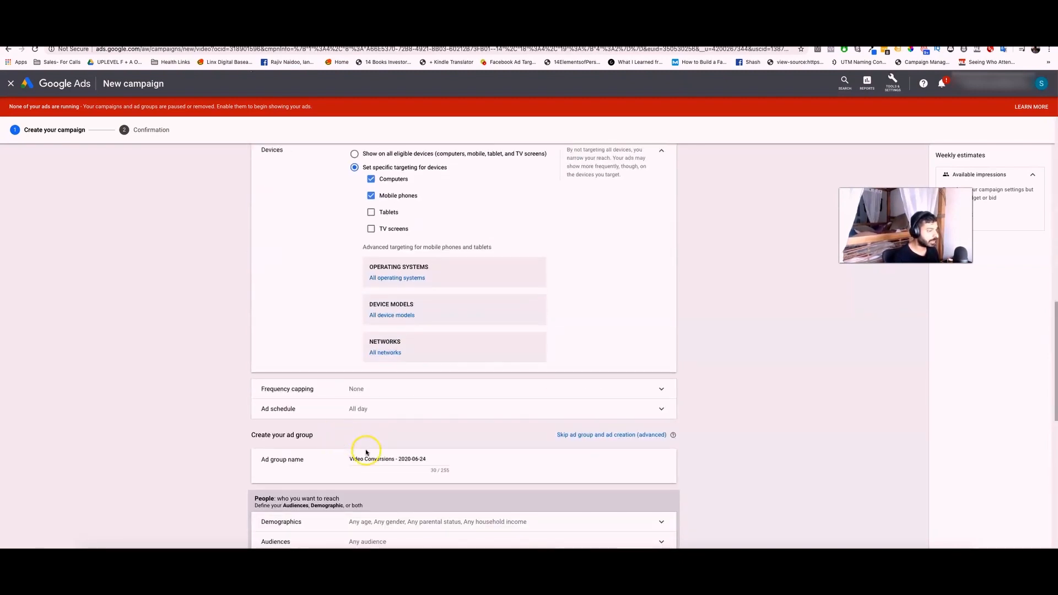
{"action": "triple_click", "coordinate": [368, 456]}
{"action": "key", "text": "ctrl+v"}
Step: Rename the ad group to "Dove placements"
{"action": "triple_click", "coordinate": [392, 459]}
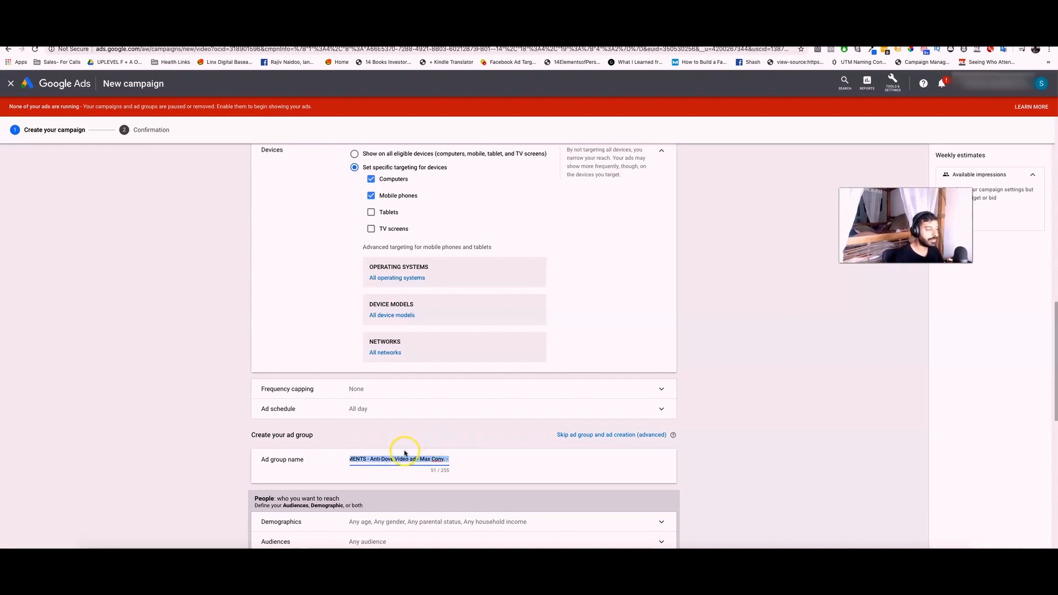
{"action": "key", "text": "BackSpace"}
{"action": "type", "text": "Anti-Dove placements"}
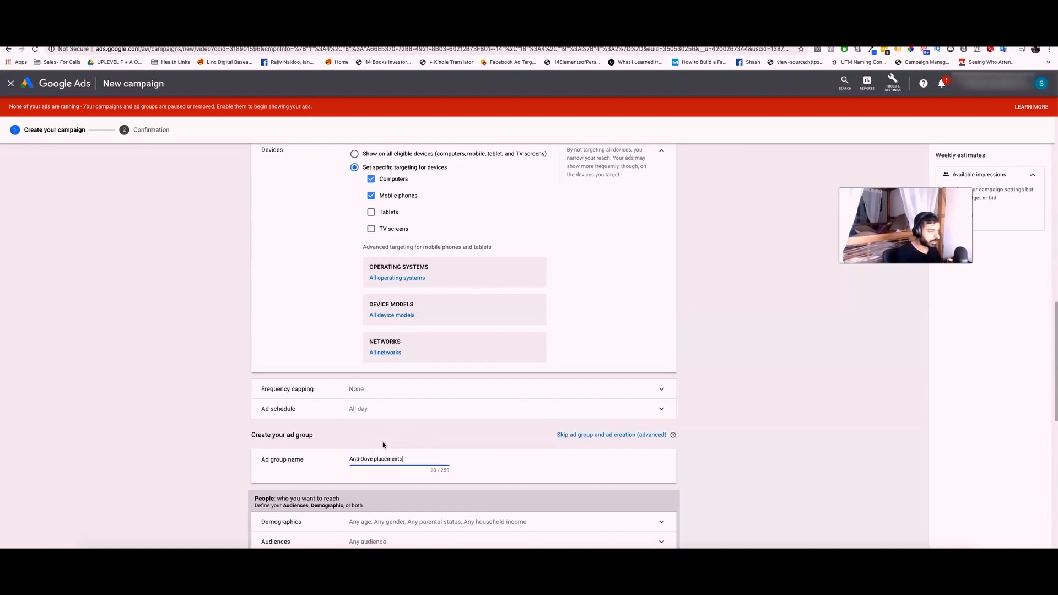
{"action": "left_click", "coordinate": [361, 461]}
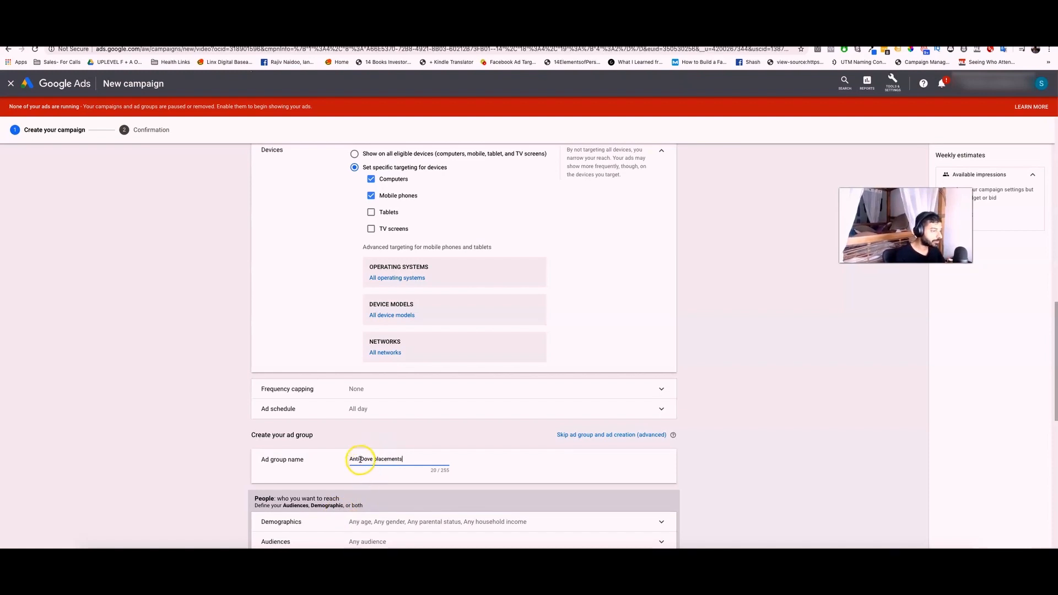
{"action": "key", "text": "BackSpace"}
{"action": "scroll", "coordinate": [444, 449], "scroll_direction": "down", "scroll_amount": 2}
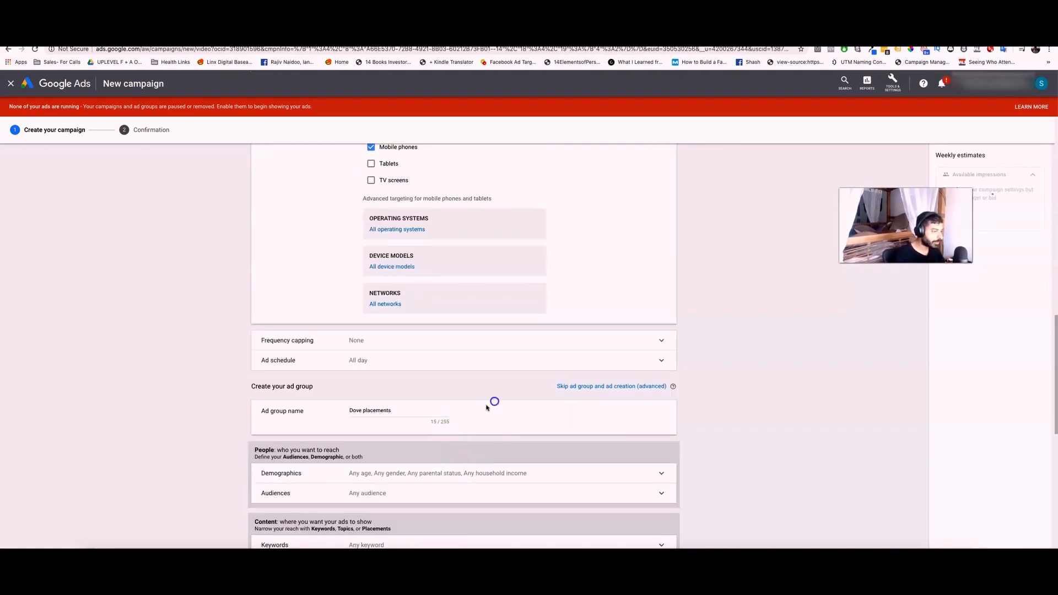
Step: Copy all the video links from the "dove soap" search results in TubeSift and return to the Google Ads campaign
{"action": "scroll", "coordinate": [476, 427], "scroll_direction": "down", "scroll_amount": 3}
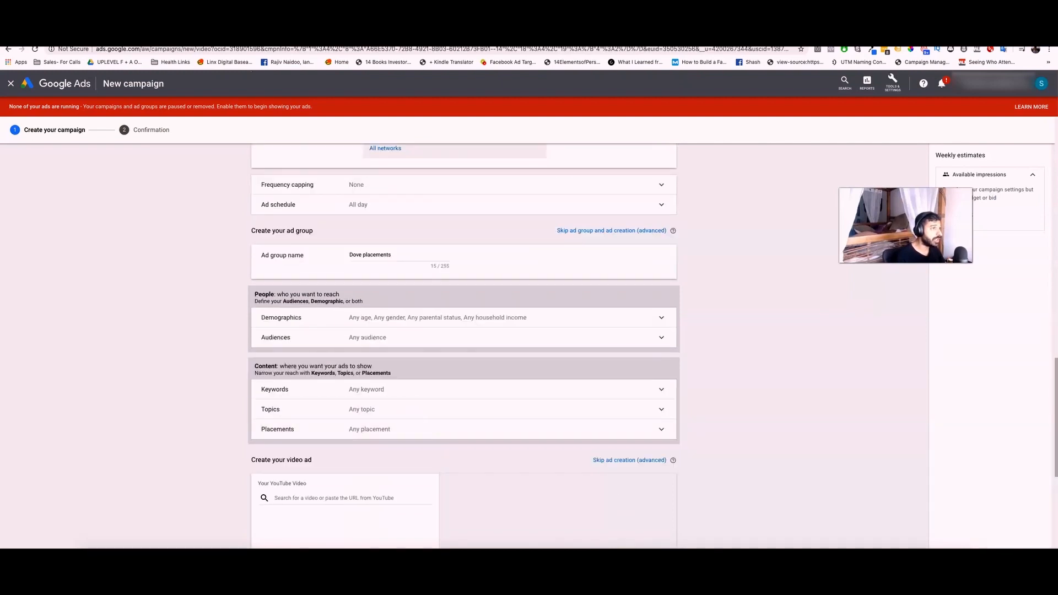
{"action": "left_click", "coordinate": [250, 39]}
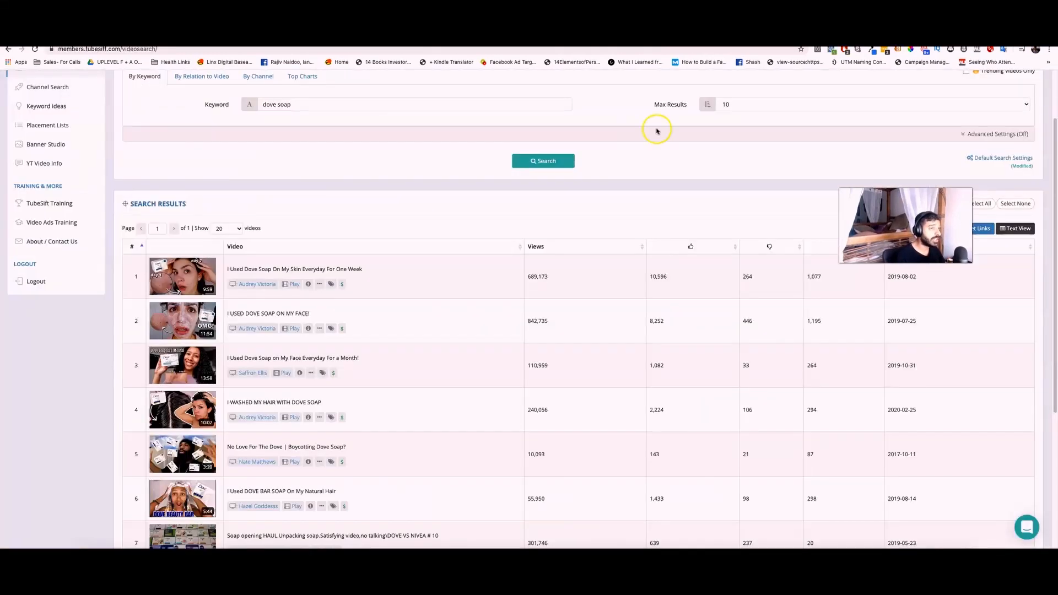
{"action": "left_click", "coordinate": [989, 232]}
{"action": "right_click", "coordinate": [548, 299]}
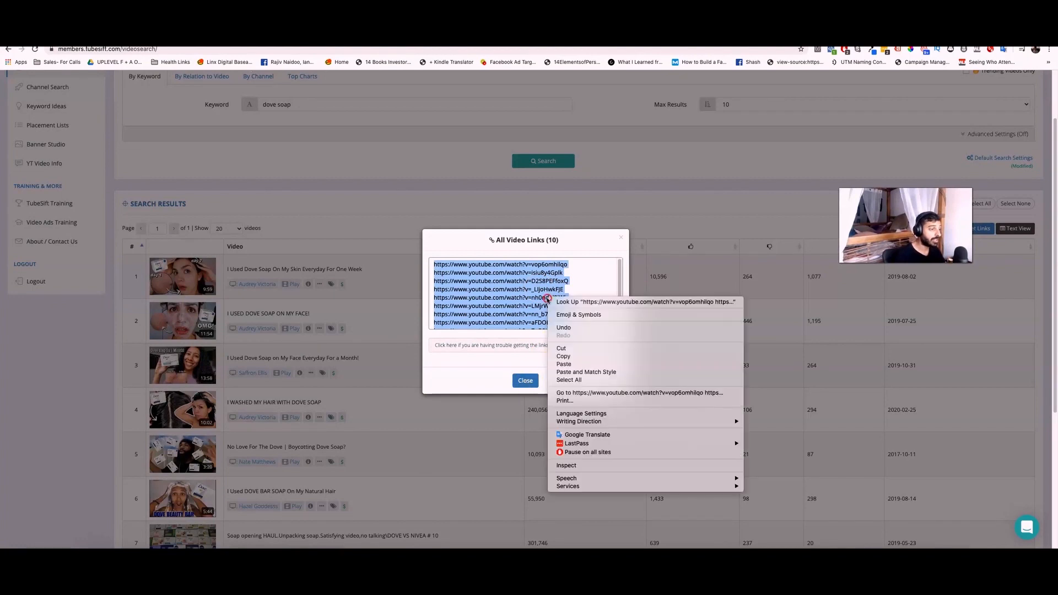
{"action": "left_click", "coordinate": [579, 351]}
{"action": "left_click", "coordinate": [341, 40]}
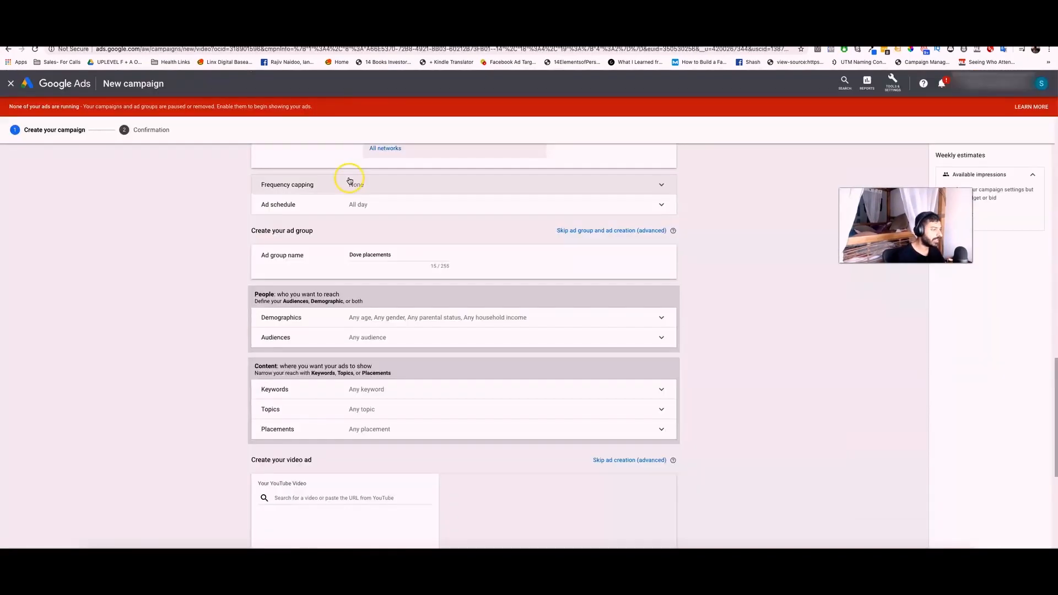
Step: Add the copied YouTube video URLs as multiple placements in the ad group's placement targeting
{"action": "left_click", "coordinate": [340, 428]}
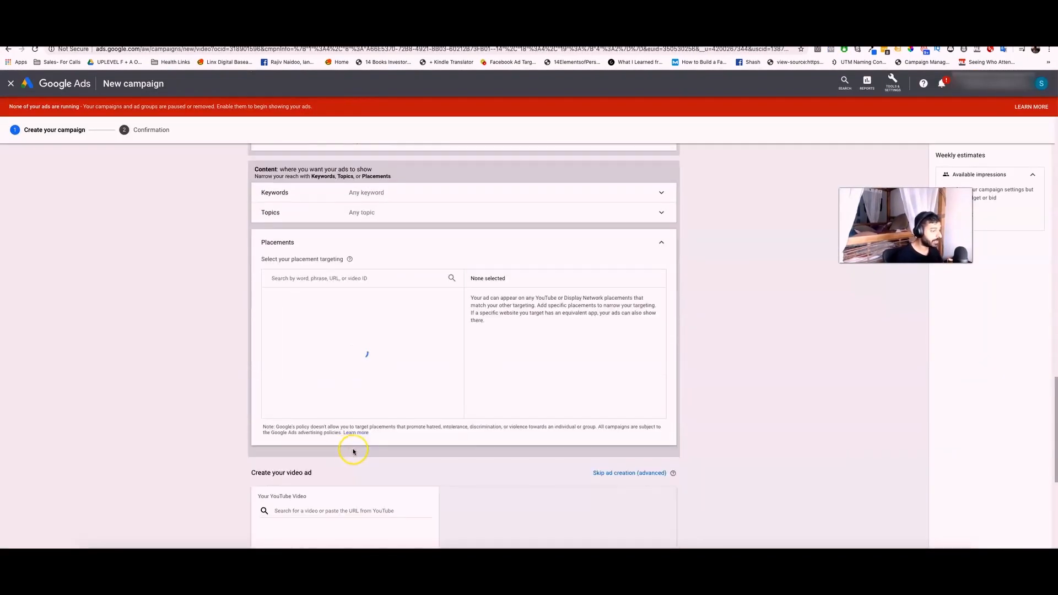
{"action": "left_click", "coordinate": [330, 408]}
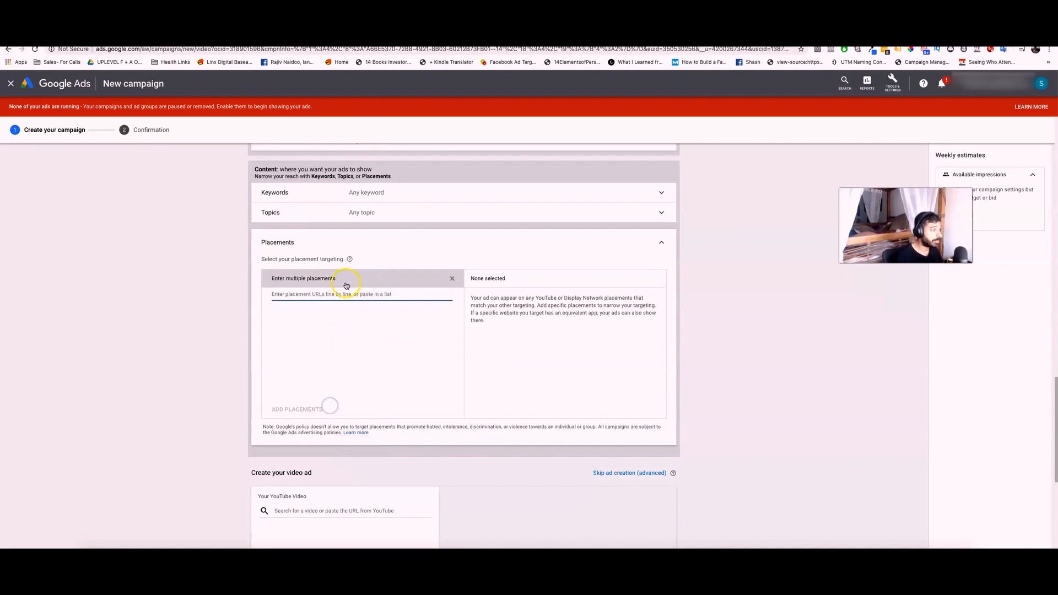
{"action": "type", "text": "https://www.youtube.com/watch?v=vop6omhilqo https://www.youtube.com/watch?v=isiu8y4Gplk https://www.youtube.com/watch?v=D2S8PEFfoxQ https://www.youtube.com/watch?v=_LljoHwkFJE https://www.youtube.com/watch?v=nh0ndpl9jWk https://www.youtube.com/watch?v=LMjrWpS6Kds https://www.youtube.com/watch?v=nn_b7R_cJEs https://www.youtube.com/watch?v=aFDOK5Exz88 https://www.youtube.com/watch?v=ZyQ9lvOaCH8 https://www.youtube.com/watch?v=JBZWikiJknU"}
{"action": "left_click", "coordinate": [306, 414]}
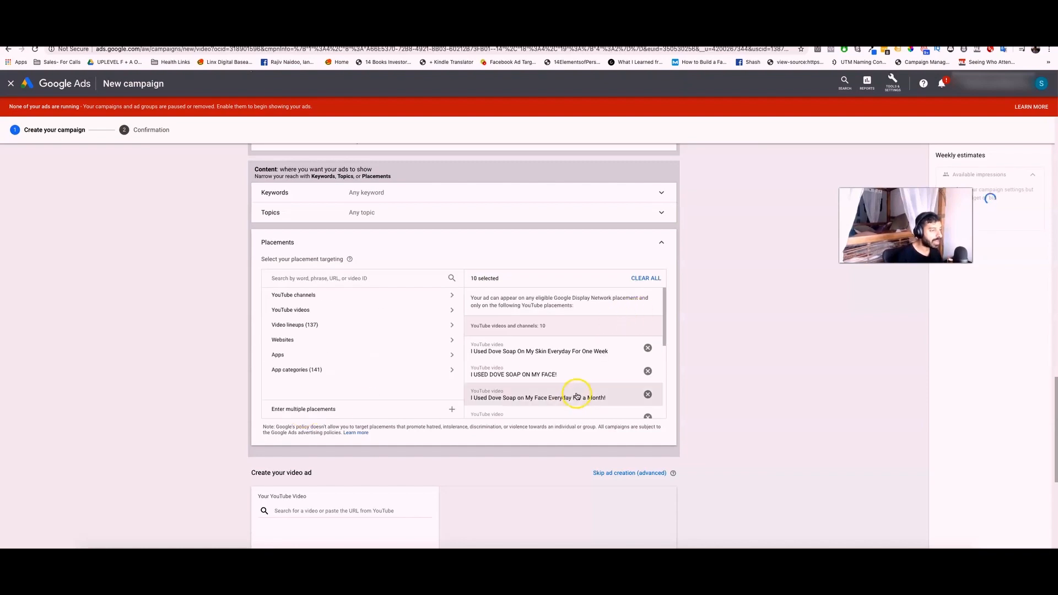
{"action": "scroll", "coordinate": [606, 331], "scroll_direction": "down", "scroll_amount": 3}
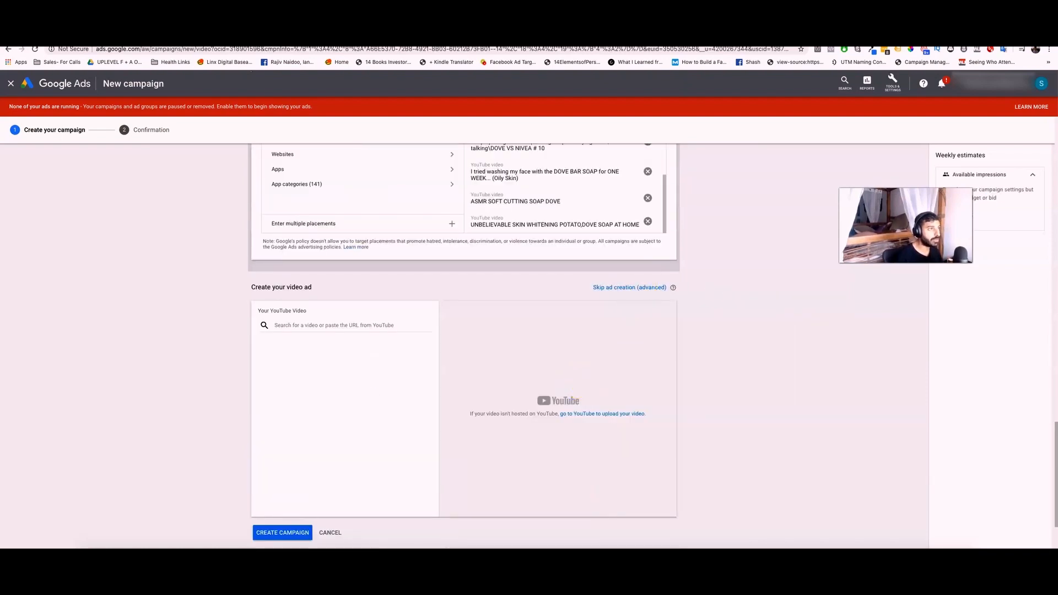
Step: Switch to TubeSift, close the video links list, and examine the maximum results options and the dove soap videos
{"action": "key", "text": "ctrl+shift+Tab"}
{"action": "left_click", "coordinate": [521, 378]}
{"action": "scroll", "coordinate": [425, 213], "scroll_direction": "up", "scroll_amount": 2}
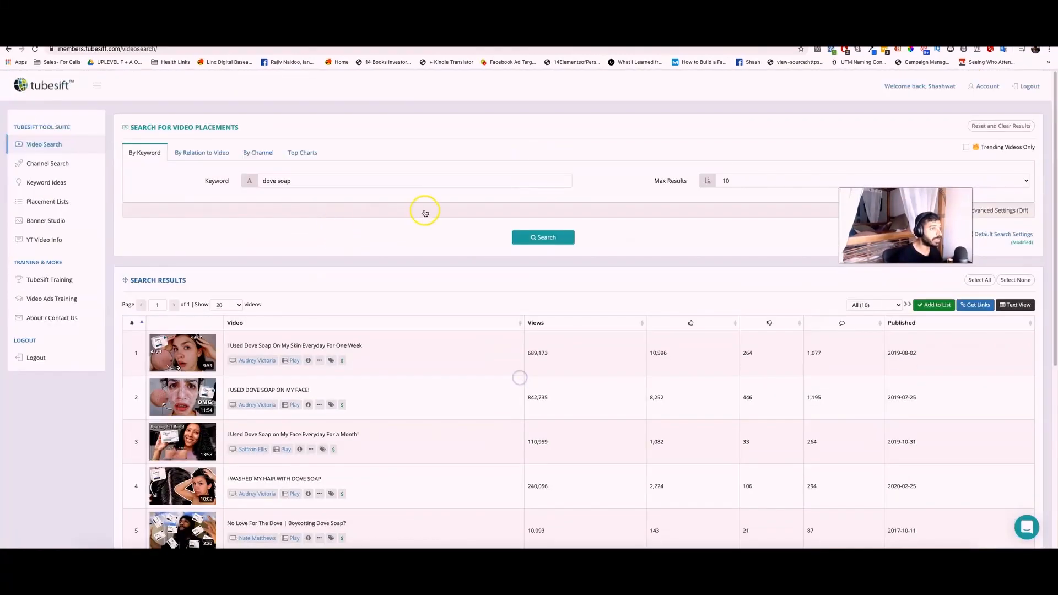
{"action": "left_click", "coordinate": [745, 184]}
{"action": "left_click", "coordinate": [697, 283]}
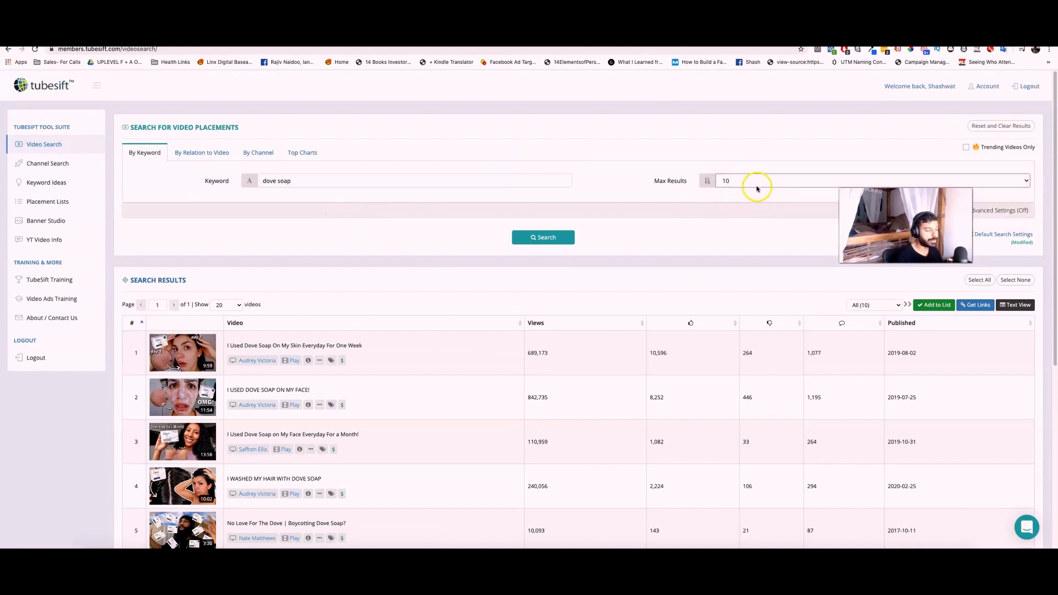
{"action": "scroll", "coordinate": [518, 352], "scroll_direction": "down", "scroll_amount": 5}
{"action": "scroll", "coordinate": [524, 361], "scroll_direction": "up", "scroll_amount": 5}
{"action": "scroll", "coordinate": [402, 375], "scroll_direction": "down", "scroll_amount": 5}
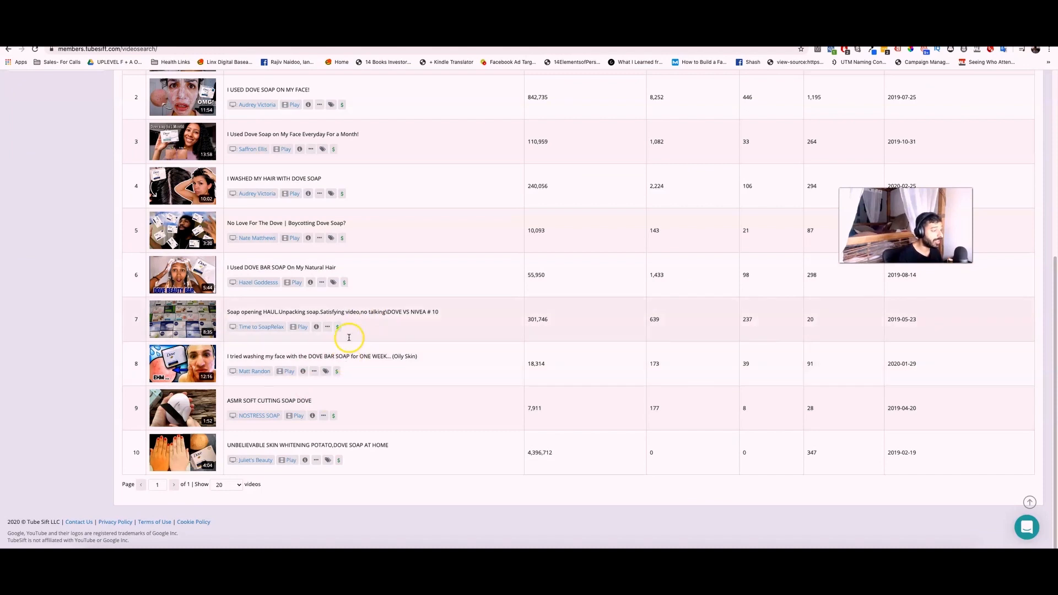
{"action": "scroll", "coordinate": [368, 386], "scroll_direction": "up", "scroll_amount": 5}
{"action": "scroll", "coordinate": [370, 374], "scroll_direction": "down", "scroll_amount": 2}
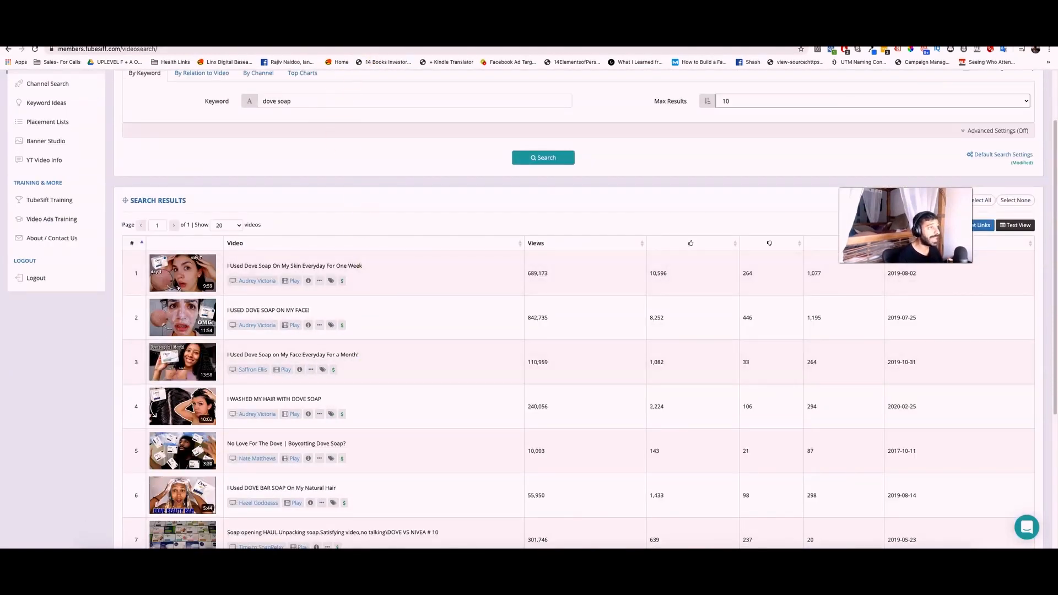
Step: Return to Google Ads and check the campaign's settings and placements against the "First Campaign" slide
{"action": "left_click", "coordinate": [377, 35]}
{"action": "left_click", "coordinate": [334, 316]}
{"action": "left_click", "coordinate": [326, 327]}
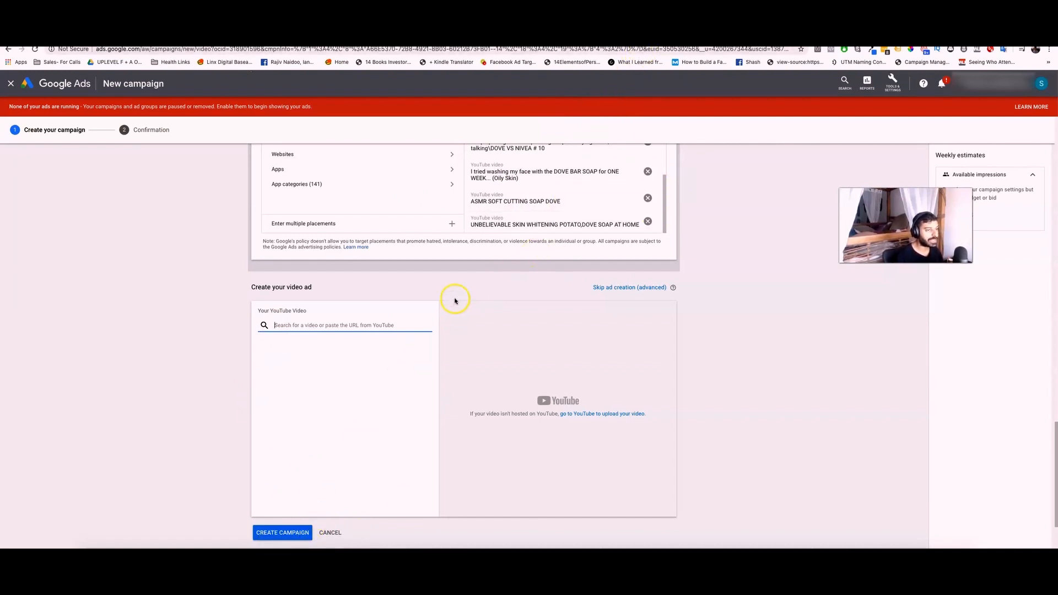
{"action": "scroll", "coordinate": [456, 300], "scroll_direction": "up", "scroll_amount": 8}
{"action": "scroll", "coordinate": [366, 366], "scroll_direction": "down", "scroll_amount": 6}
{"action": "scroll", "coordinate": [362, 405], "scroll_direction": "down", "scroll_amount": 4}
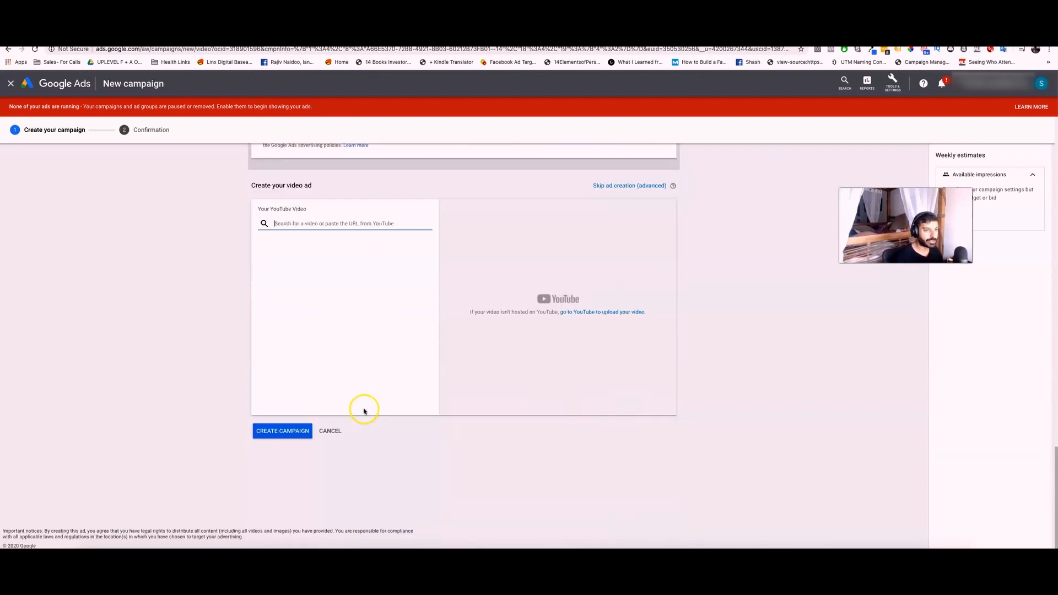
{"action": "scroll", "coordinate": [305, 382], "scroll_direction": "up", "scroll_amount": 15}
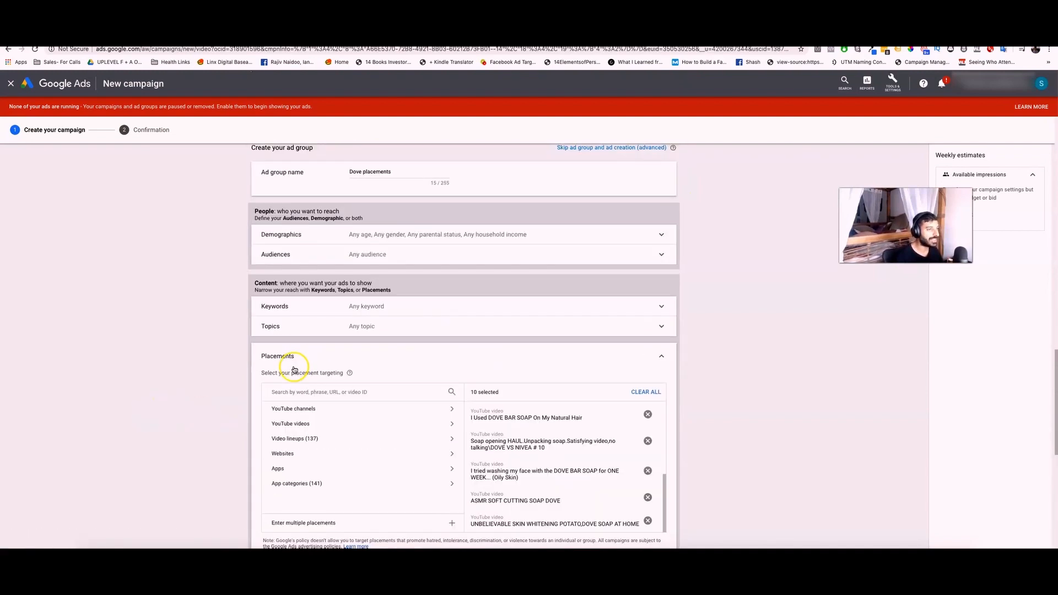
{"action": "scroll", "coordinate": [306, 327], "scroll_direction": "up", "scroll_amount": 10}
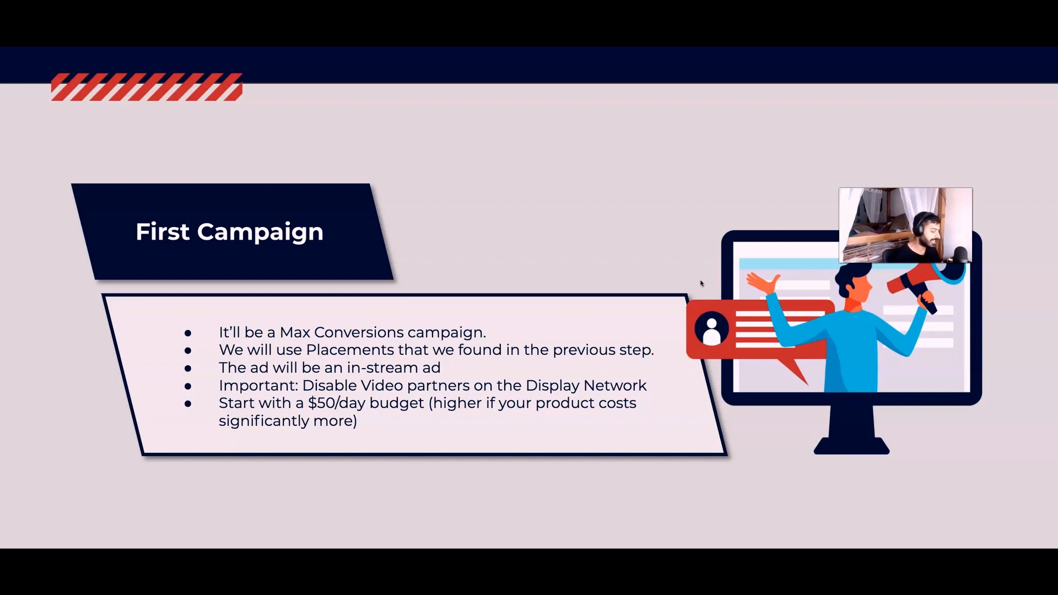
{"action": "key", "text": "Escape"}
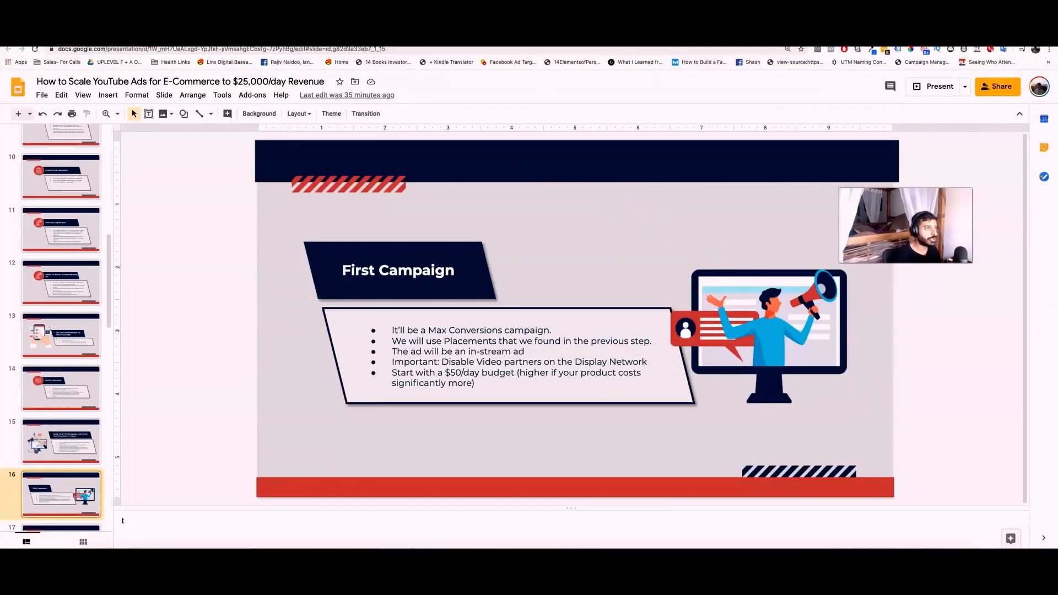
{"action": "key", "text": "ctrl+Tab"}
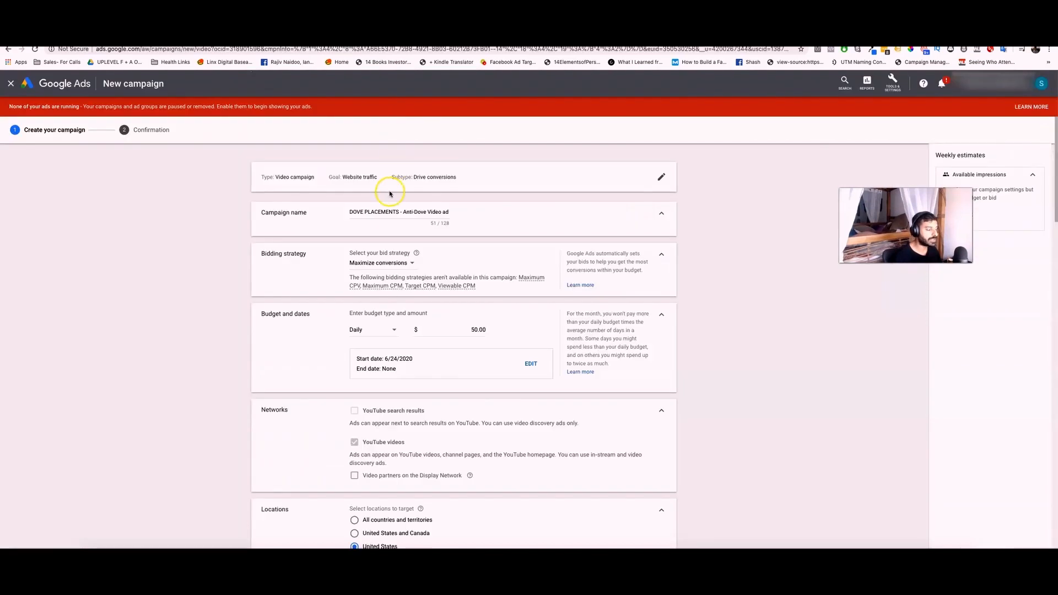
{"action": "scroll", "coordinate": [408, 331], "scroll_direction": "down", "scroll_amount": 5}
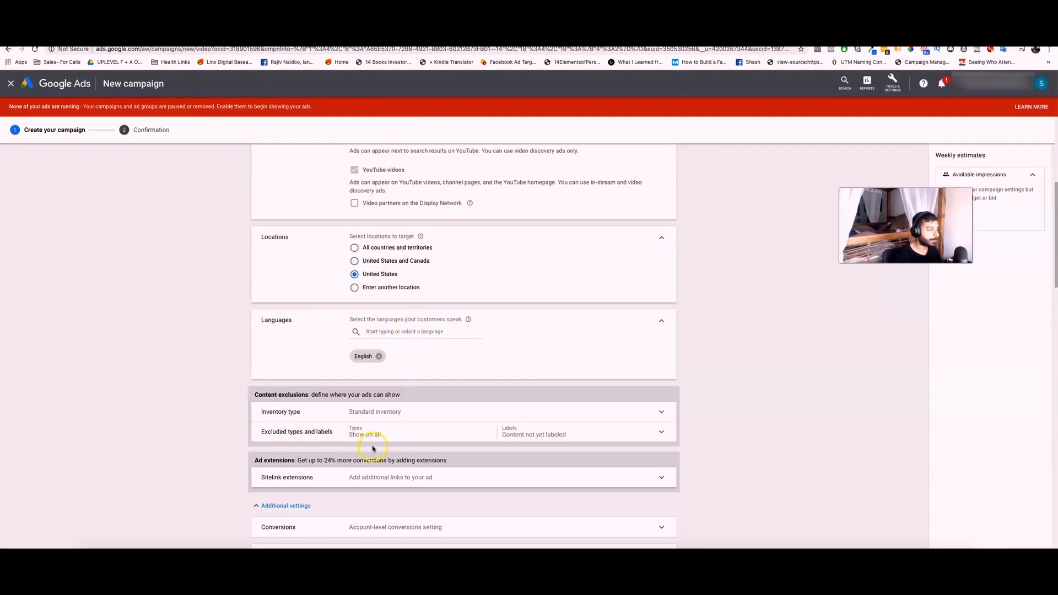
{"action": "scroll", "coordinate": [373, 449], "scroll_direction": "down", "scroll_amount": 15}
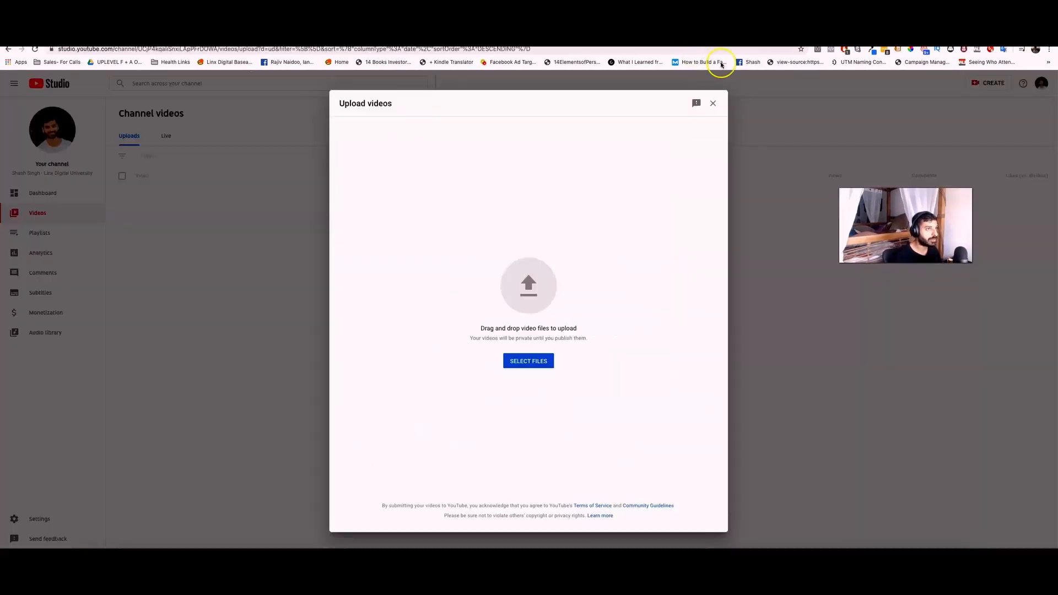
Step: In YouTube Studio, get the shareable link of the newest video, dated Jun 16, 2020, and use it as the campaign's ad video
{"action": "left_click", "coordinate": [714, 101]}
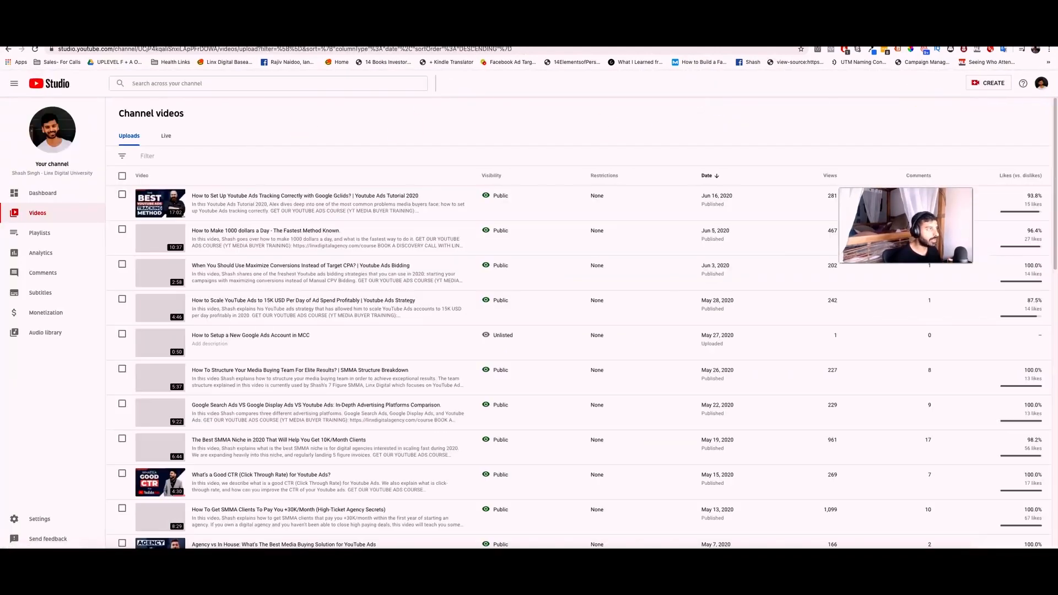
{"action": "mouse_move", "coordinate": [399, 203]}
{"action": "left_click", "coordinate": [280, 195]}
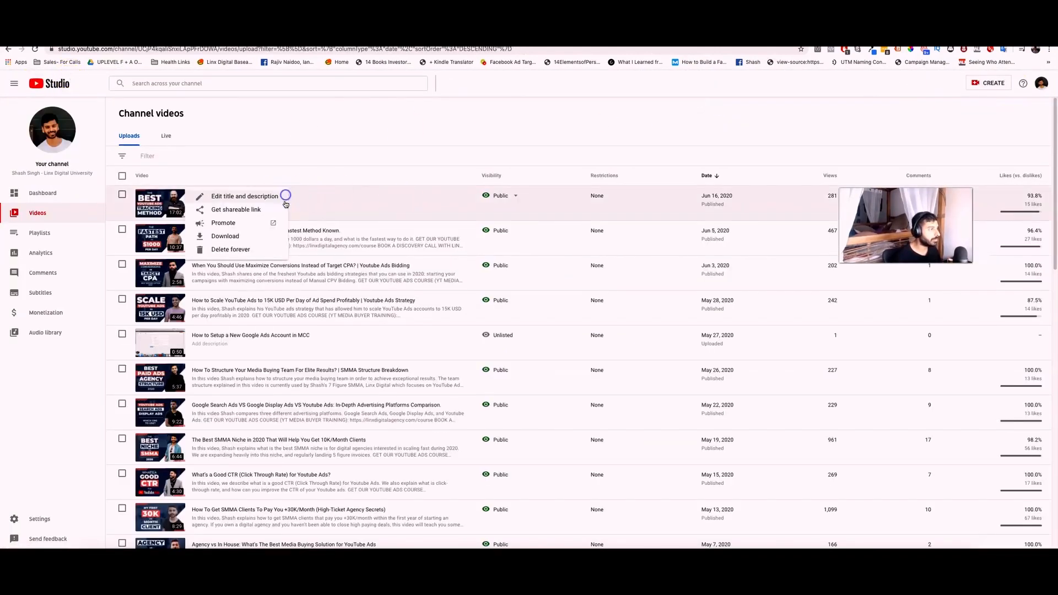
{"action": "left_click", "coordinate": [240, 212]}
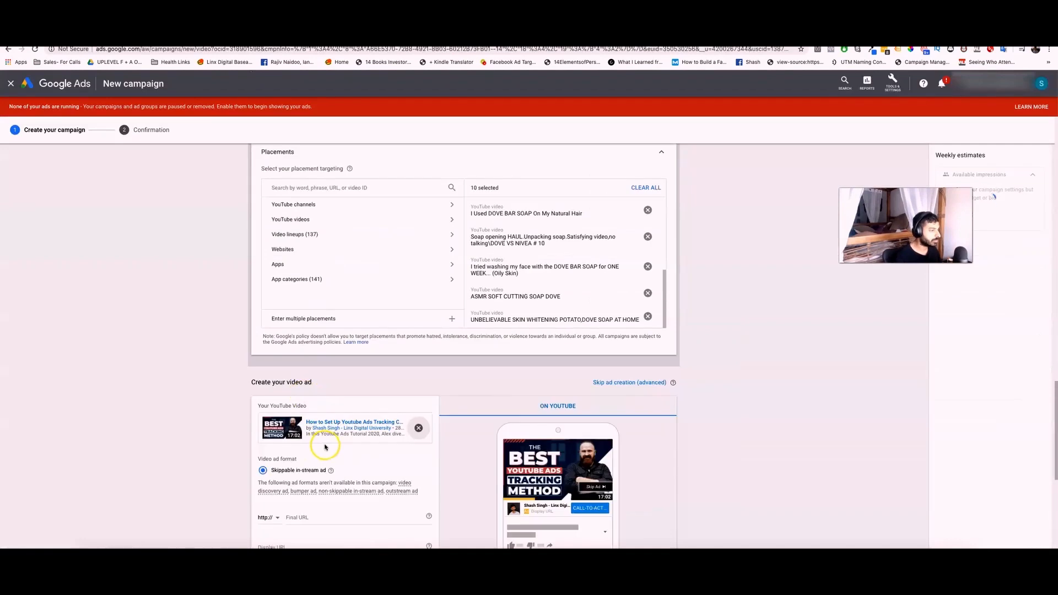
Step: Set the video ad's final URL to website.com and its call-to-action to "Buy now"
{"action": "scroll", "coordinate": [314, 463], "scroll_direction": "down", "scroll_amount": 5}
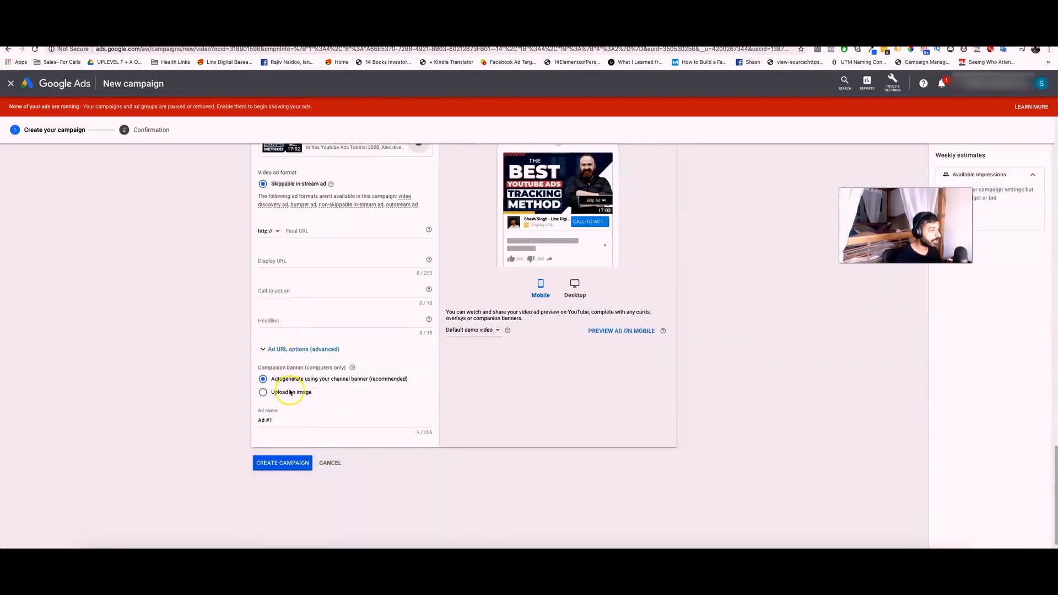
{"action": "scroll", "coordinate": [289, 396], "scroll_direction": "up", "scroll_amount": 1}
{"action": "scroll", "coordinate": [346, 275], "scroll_direction": "down", "scroll_amount": 1}
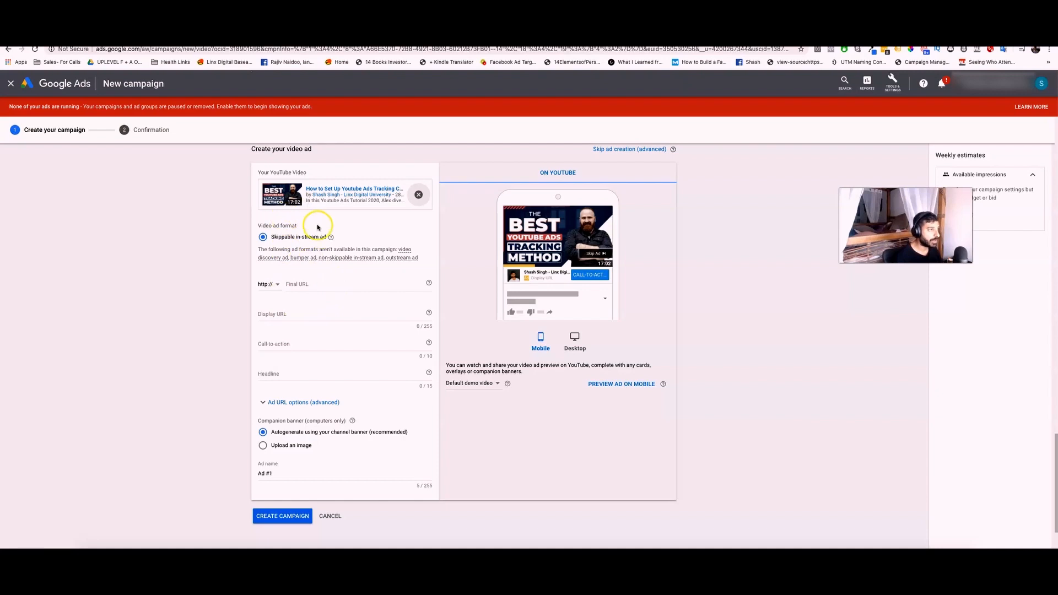
{"action": "left_click", "coordinate": [318, 286]}
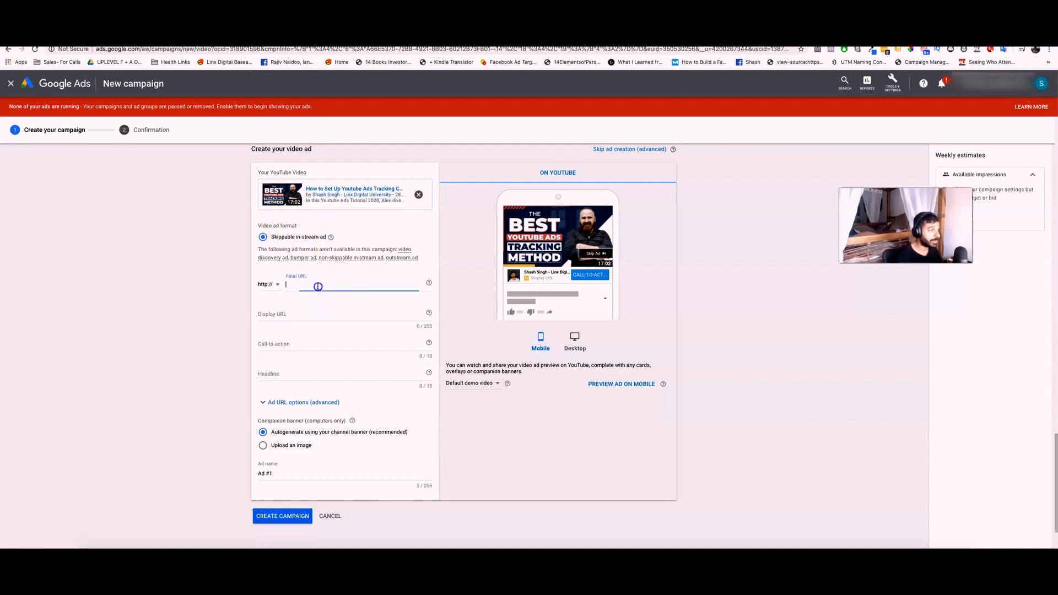
{"action": "type", "text": "website.com"}
{"action": "left_click", "coordinate": [342, 291]}
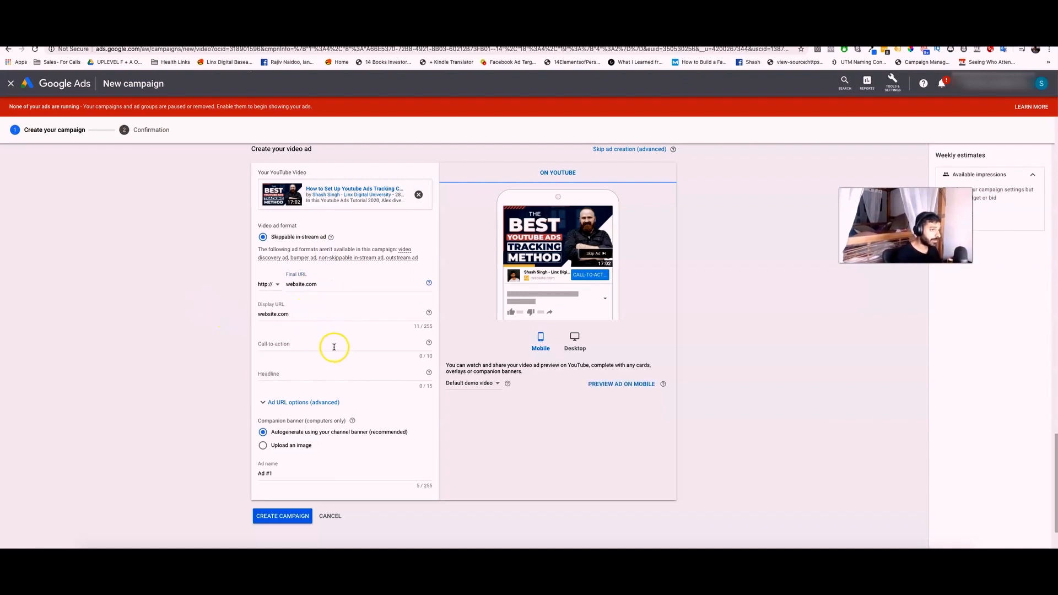
{"action": "left_click", "coordinate": [311, 339]}
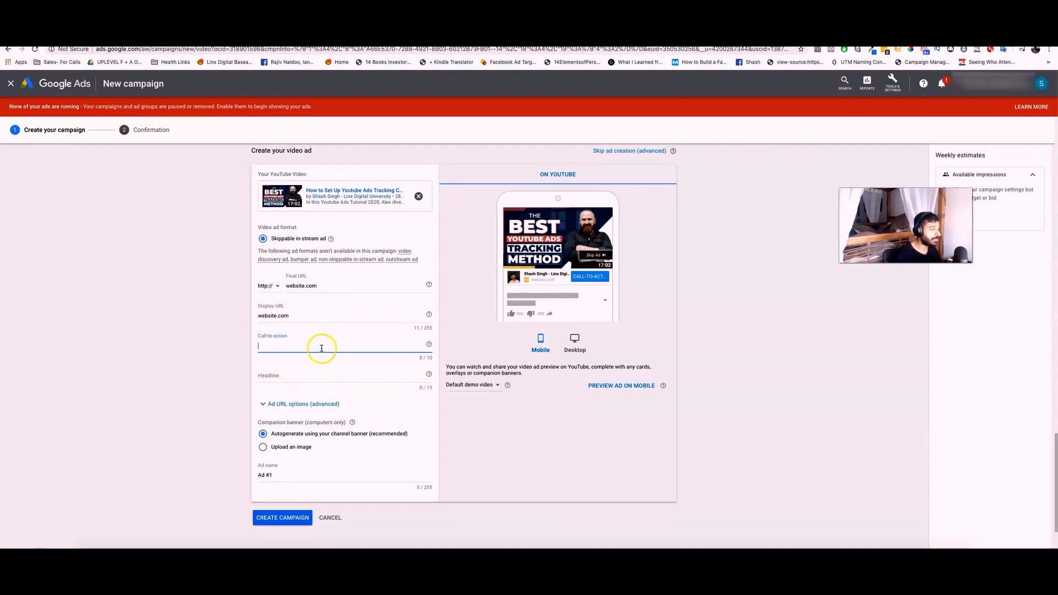
{"action": "type", "text": "Buy now"}
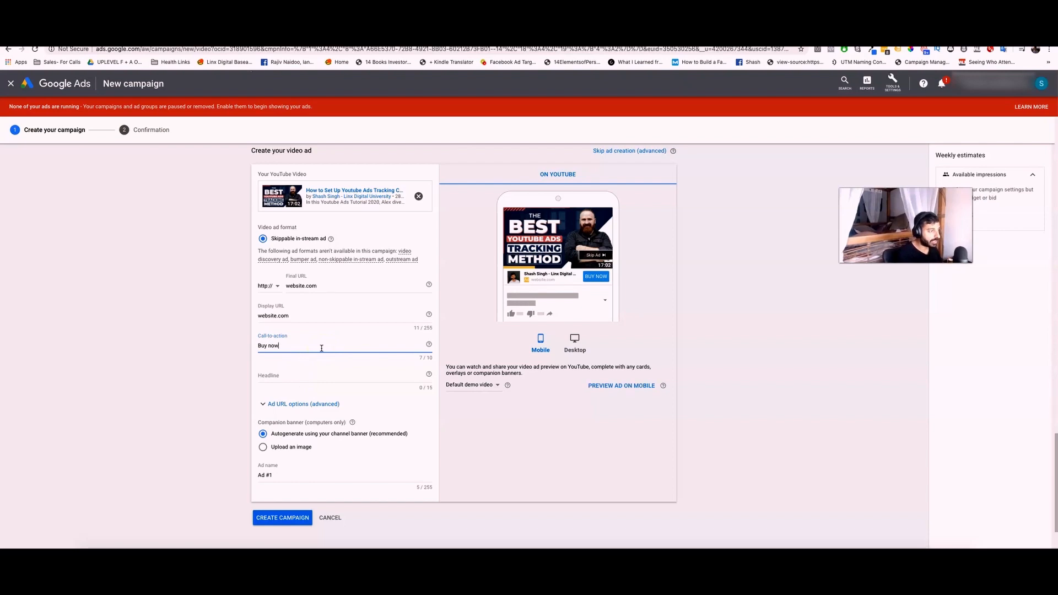
{"action": "left_click", "coordinate": [283, 376]}
{"action": "type", "text": "Dove eats Dove"}
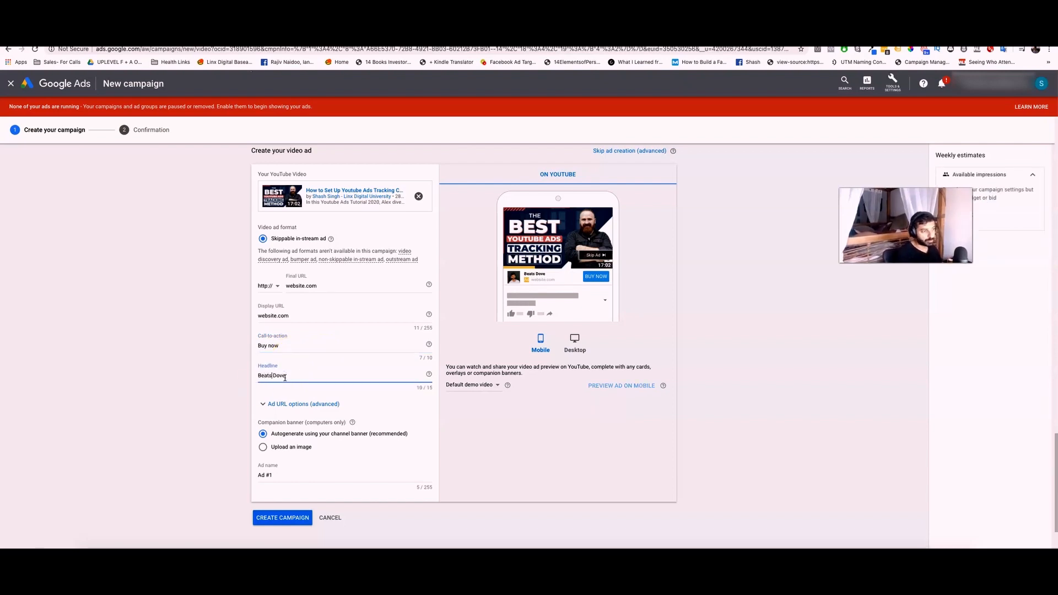
{"action": "key", "text": "BackSpace"}
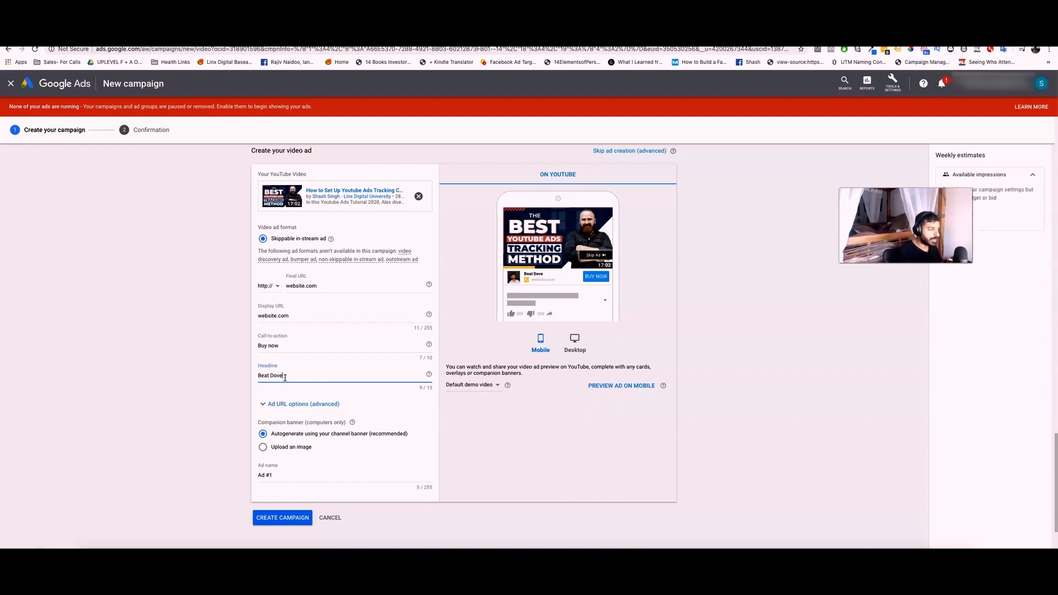
{"action": "key", "text": "BackSpace"}
{"action": "key", "text": "BackSpace"}
{"action": "key", "text": "BackSpace"}
{"action": "key", "text": "BackSpace"}
{"action": "key", "text": "BackSpace"}
{"action": "key", "text": "BackSpace"}
{"action": "key", "text": "BackSpace"}
{"action": "key", "text": "BackSpace"}
{"action": "key", "text": "BackSpace"}
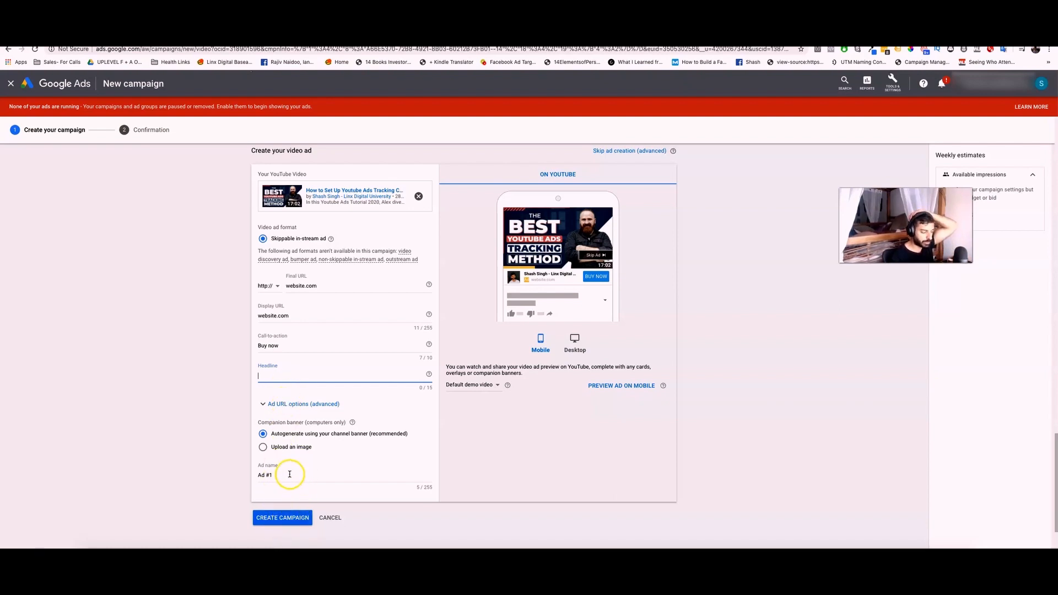
Step: Compare the mobile and desktop previews of the video ad, ending on the desktop version
{"action": "scroll", "coordinate": [287, 447], "scroll_direction": "down", "scroll_amount": 1}
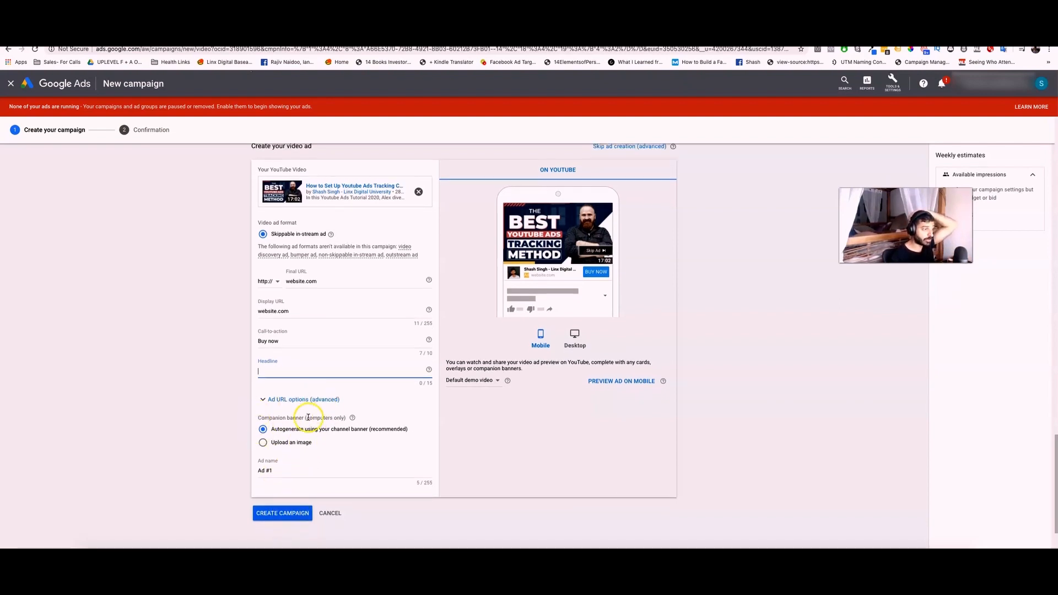
{"action": "scroll", "coordinate": [339, 430], "scroll_direction": "down", "scroll_amount": 2}
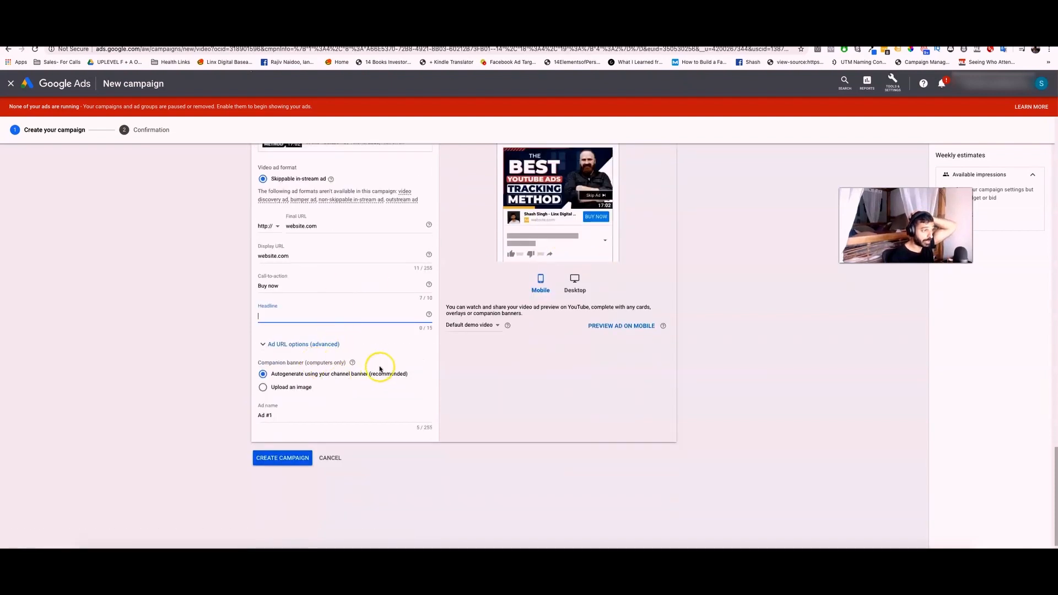
{"action": "left_click", "coordinate": [566, 293]}
{"action": "scroll", "coordinate": [556, 319], "scroll_direction": "up", "scroll_amount": 4}
{"action": "left_click", "coordinate": [539, 388]}
{"action": "left_click", "coordinate": [575, 390]}
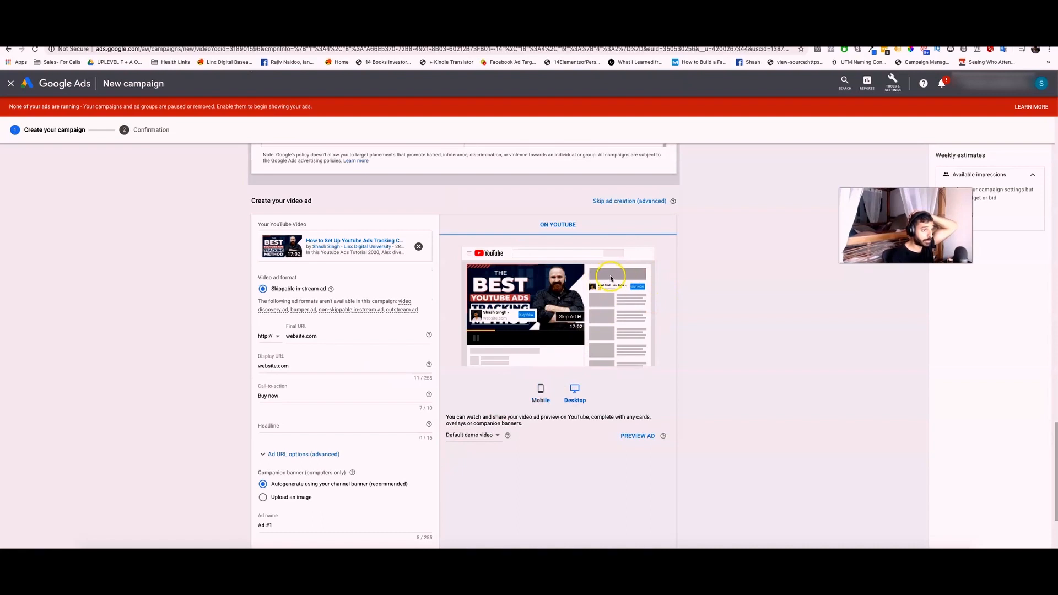